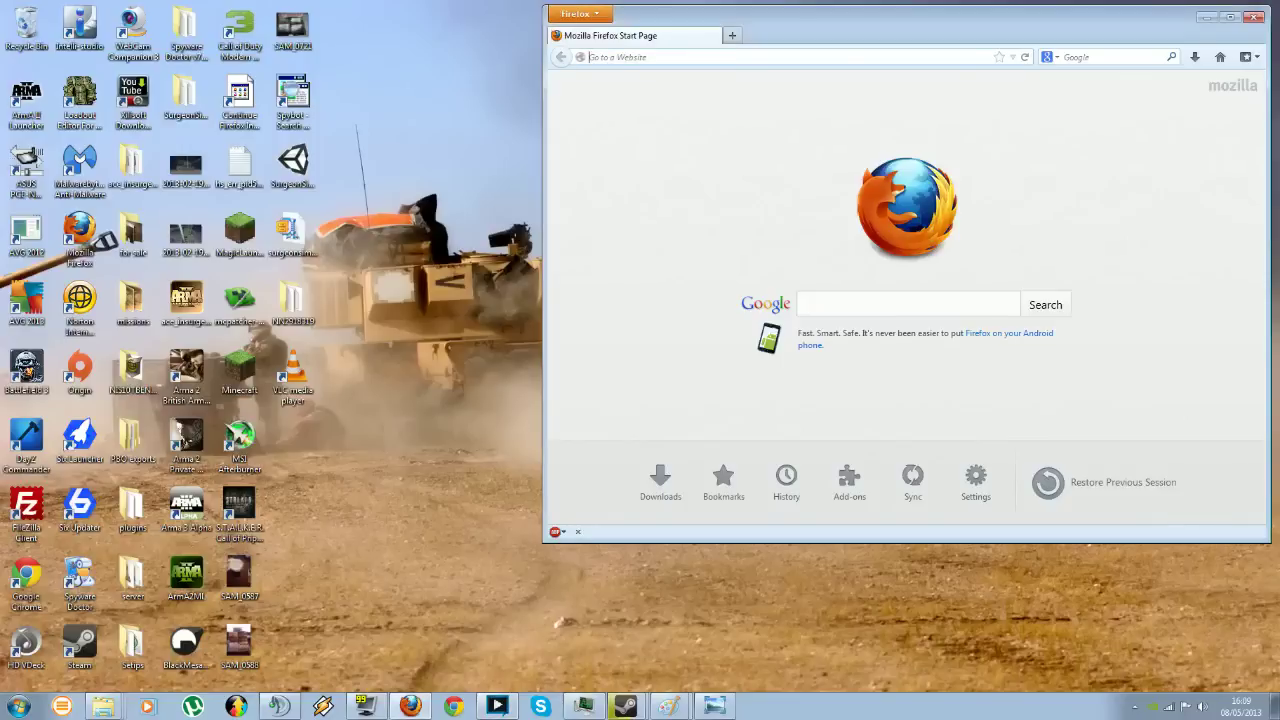
Go to armaholic.com and open the site's ARMA 3 news section.
{"action": "type", "text": "armaholic.com"}
{"action": "key", "text": "Return"}
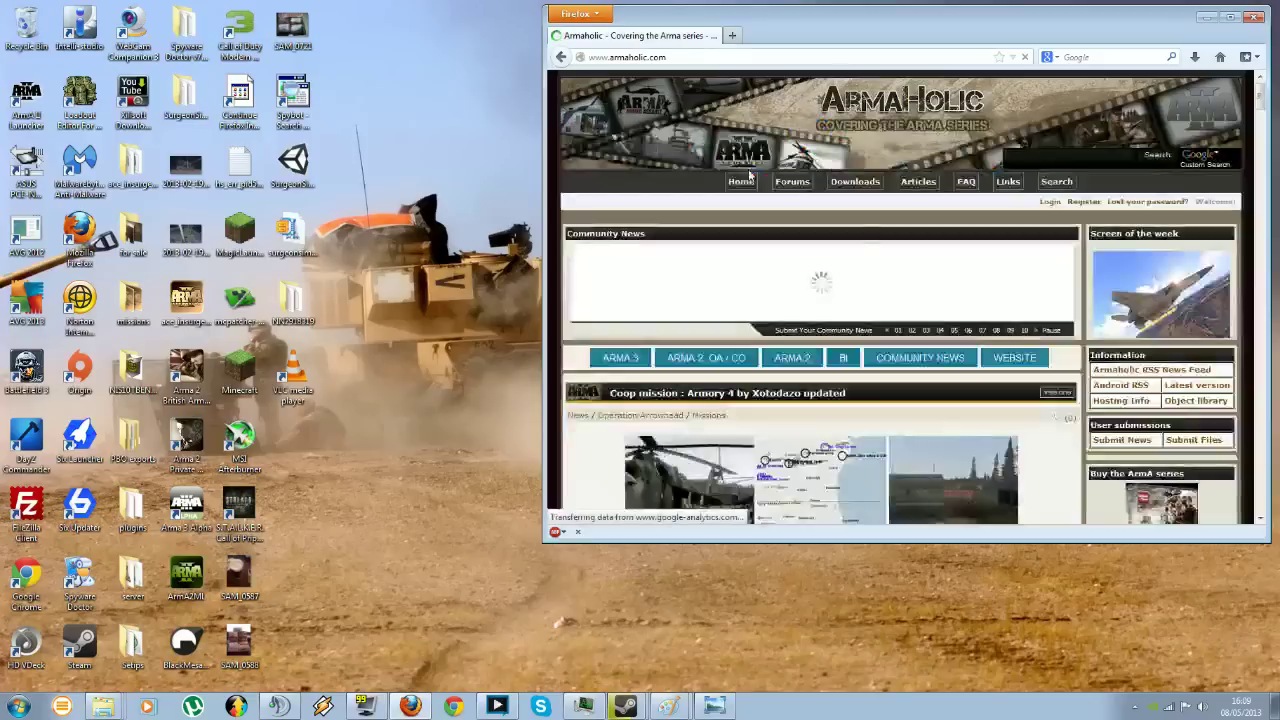
{"action": "scroll", "coordinate": [1250, 145], "scroll_direction": "down", "scroll_amount": 2}
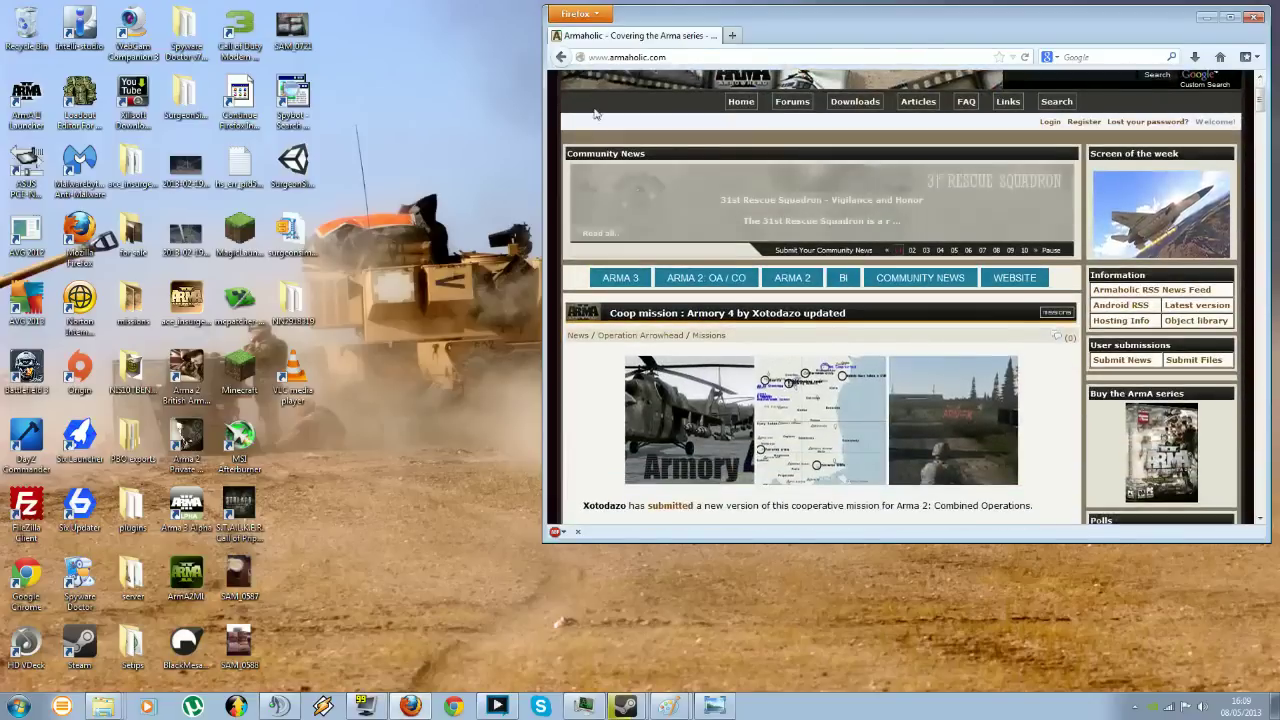
{"action": "scroll", "coordinate": [745, 195], "scroll_direction": "up", "scroll_amount": 2}
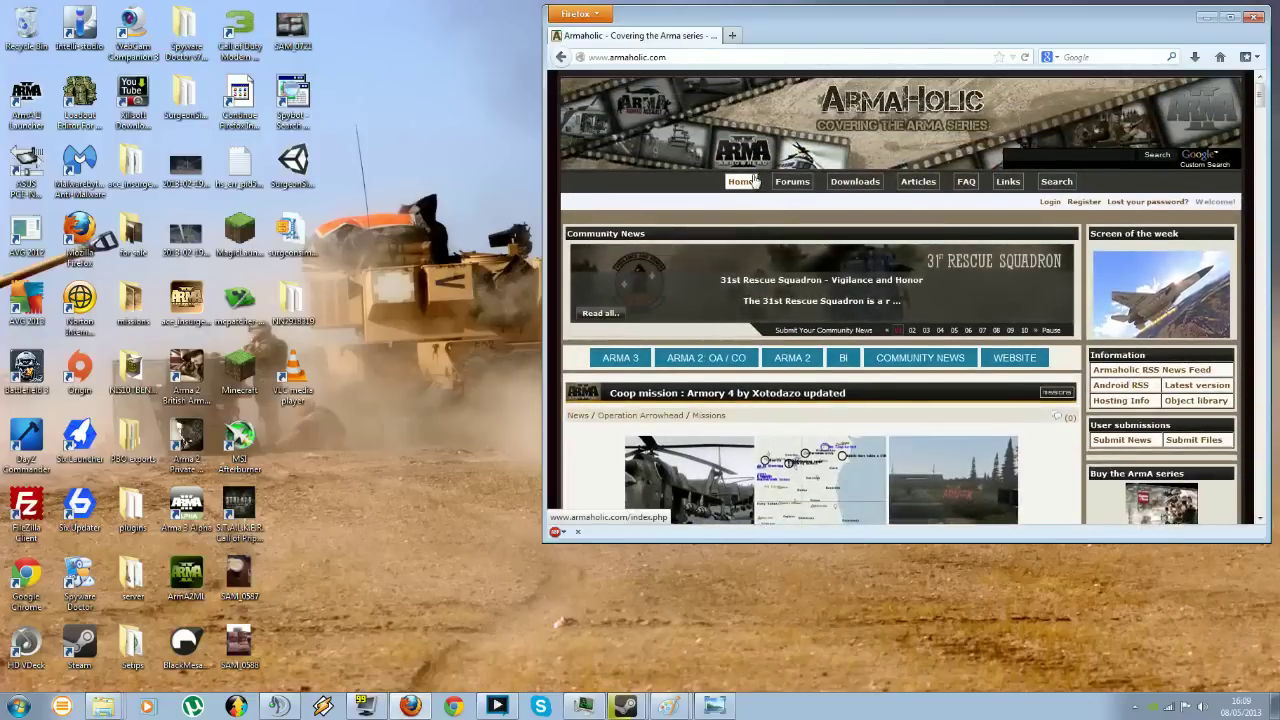
{"action": "left_click", "coordinate": [622, 362]}
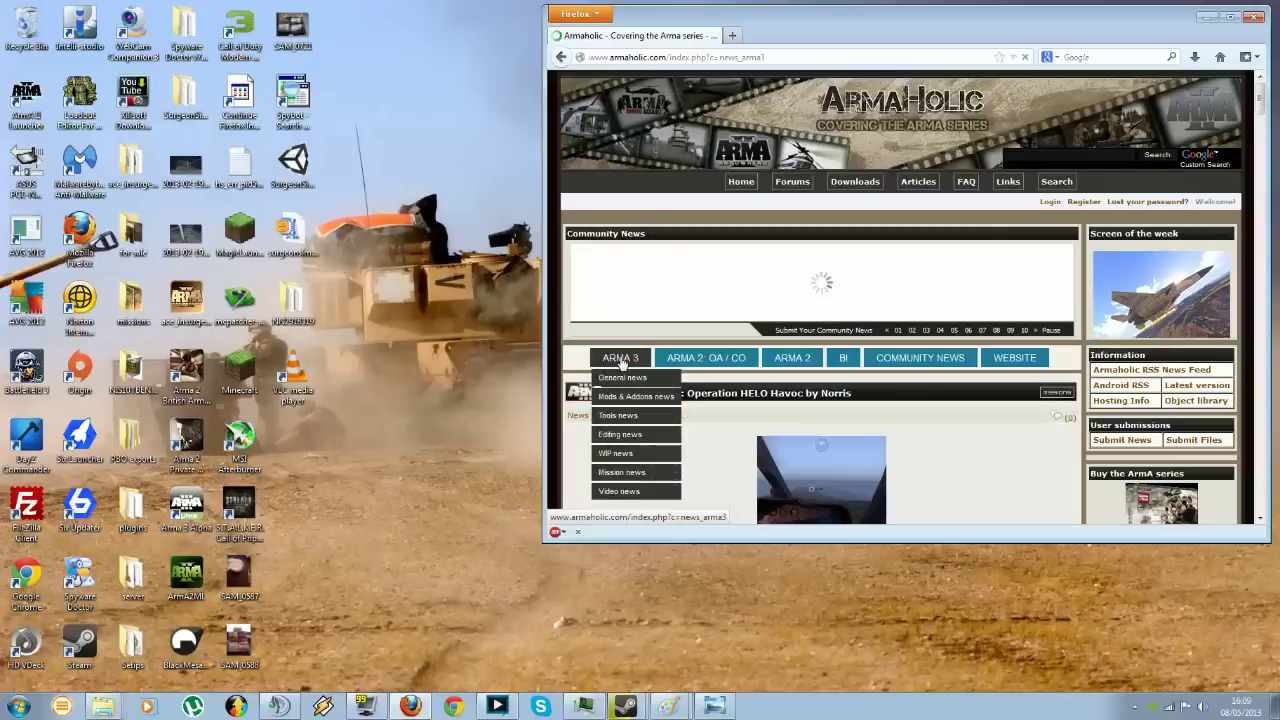
Find the VTS Simple gesture commo rose addon in the Arma 3 news and open the download page for [ALPHA] v02.
{"action": "scroll", "coordinate": [935, 333], "scroll_direction": "down", "scroll_amount": 10}
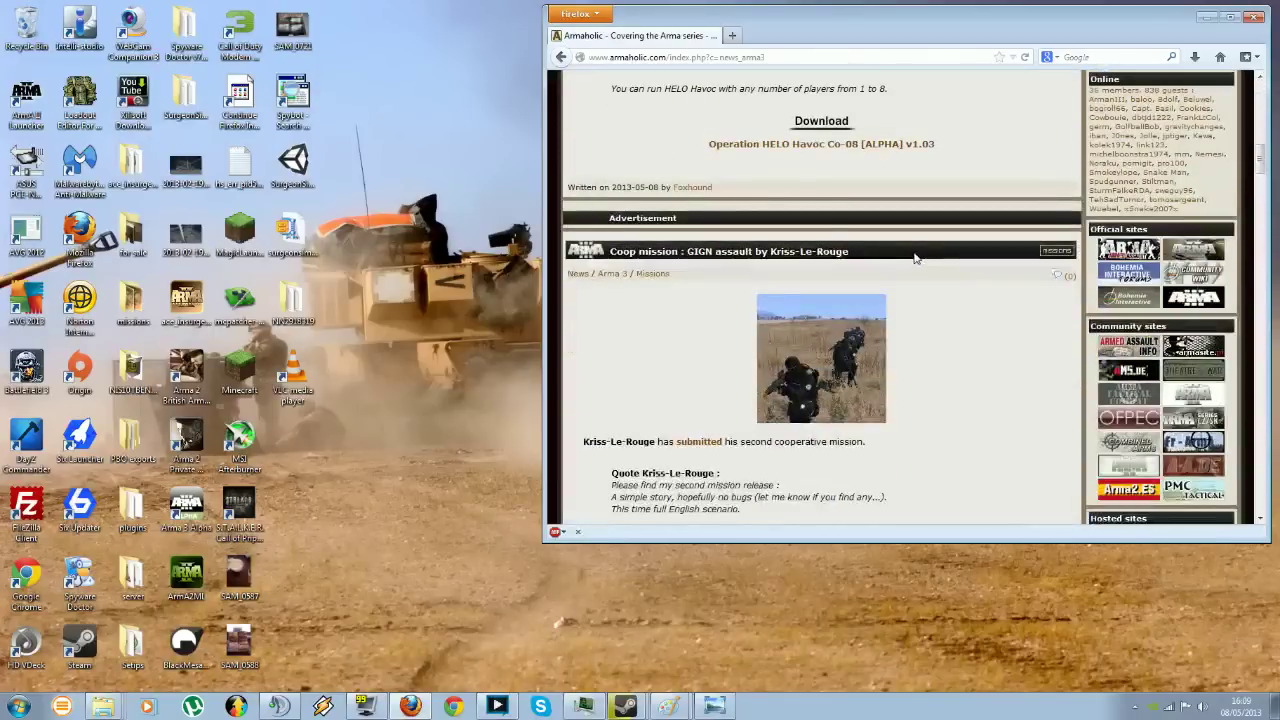
{"action": "scroll", "coordinate": [910, 245], "scroll_direction": "down", "scroll_amount": 5}
{"action": "scroll", "coordinate": [902, 236], "scroll_direction": "down", "scroll_amount": 6}
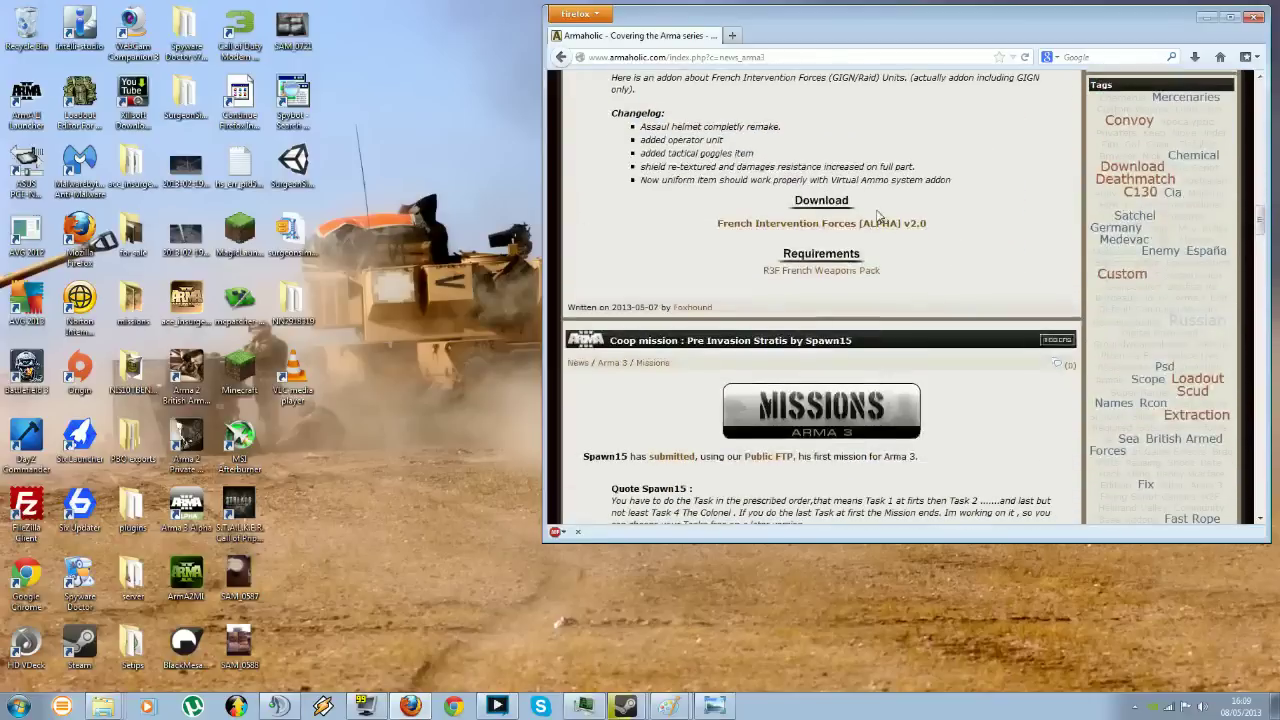
{"action": "scroll", "coordinate": [672, 197], "scroll_direction": "down", "scroll_amount": 10}
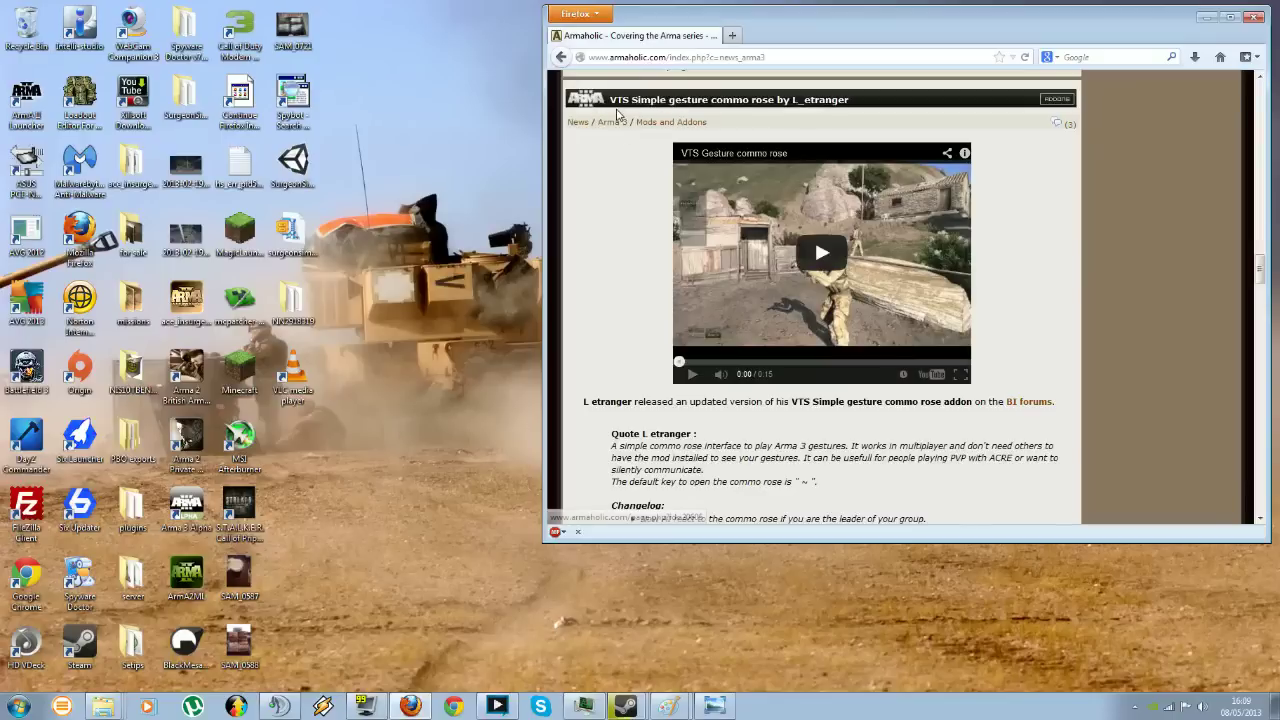
{"action": "scroll", "coordinate": [625, 108], "scroll_direction": "down", "scroll_amount": 2}
{"action": "scroll", "coordinate": [625, 108], "scroll_direction": "down", "scroll_amount": 2}
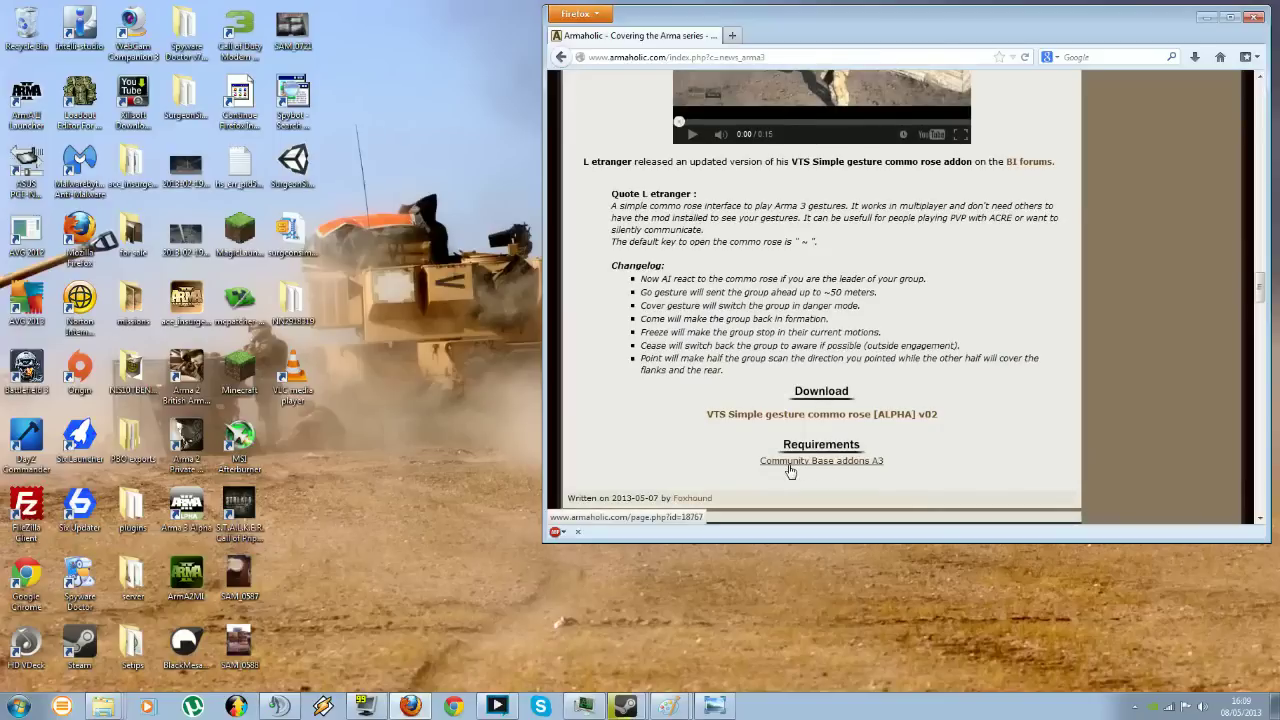
{"action": "left_click", "coordinate": [773, 418]}
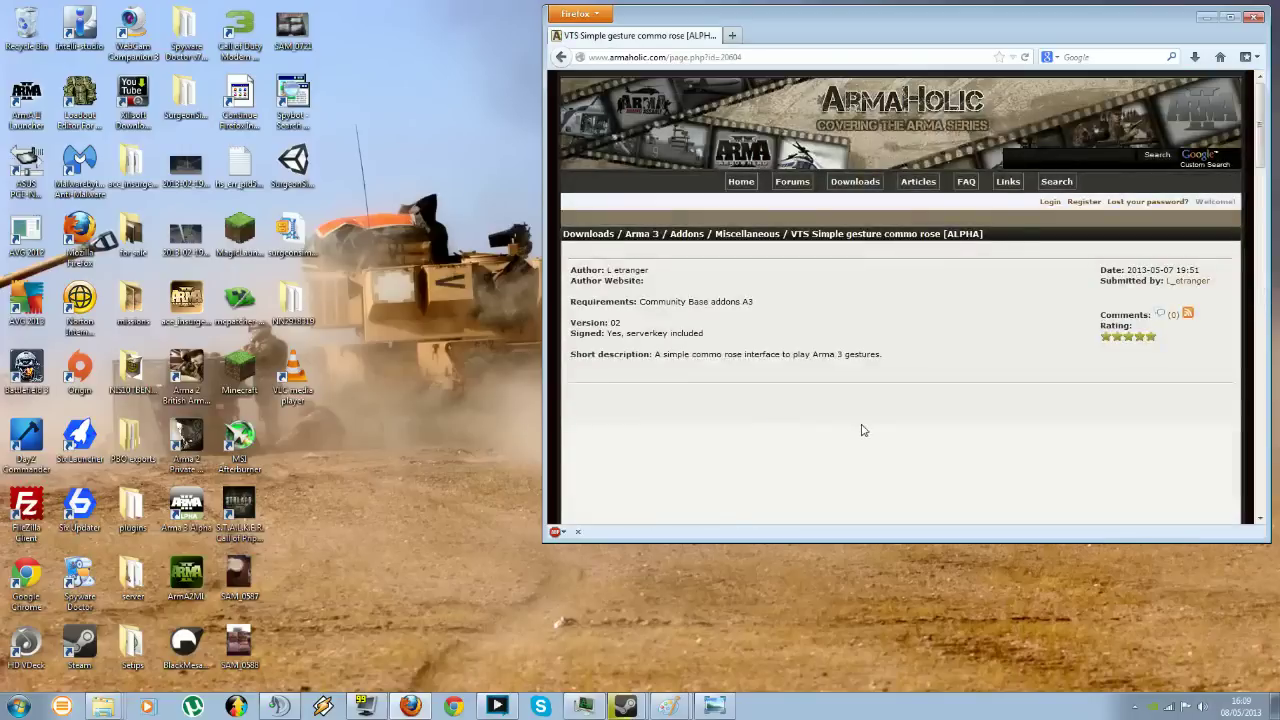
{"action": "scroll", "coordinate": [838, 330], "scroll_direction": "down", "scroll_amount": 12}
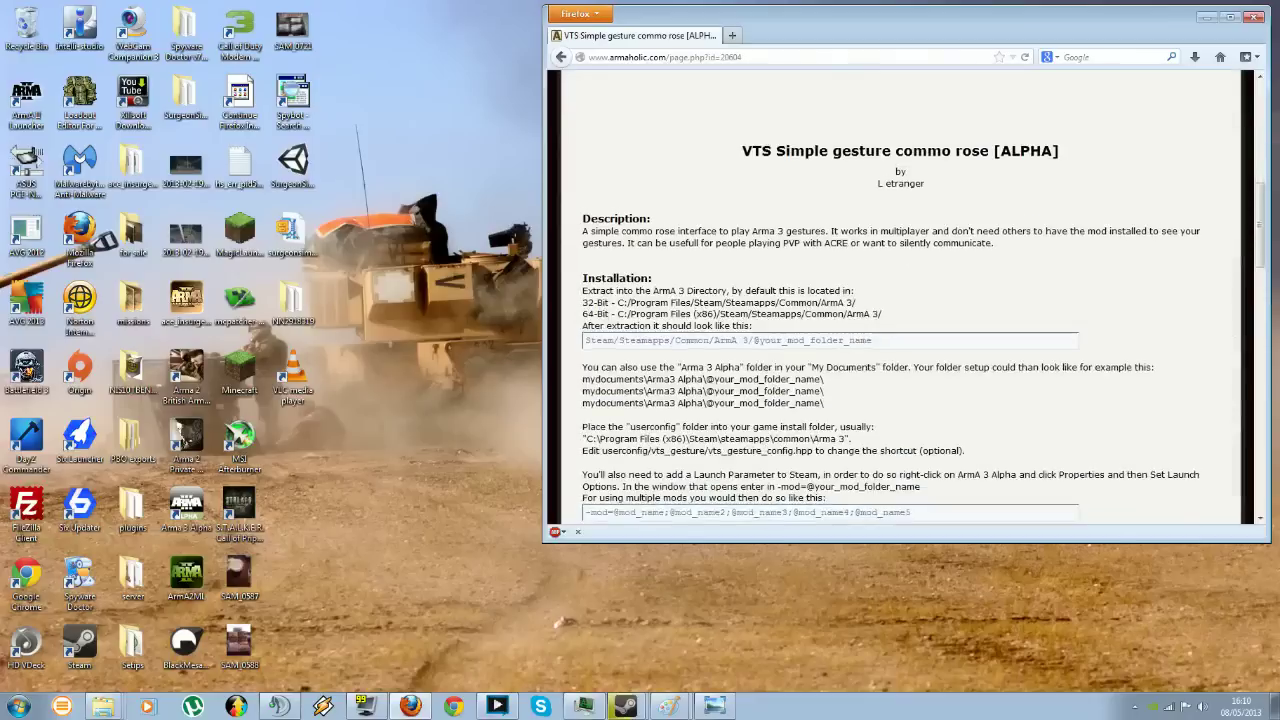
{"action": "scroll", "coordinate": [830, 308], "scroll_direction": "up", "scroll_amount": 5}
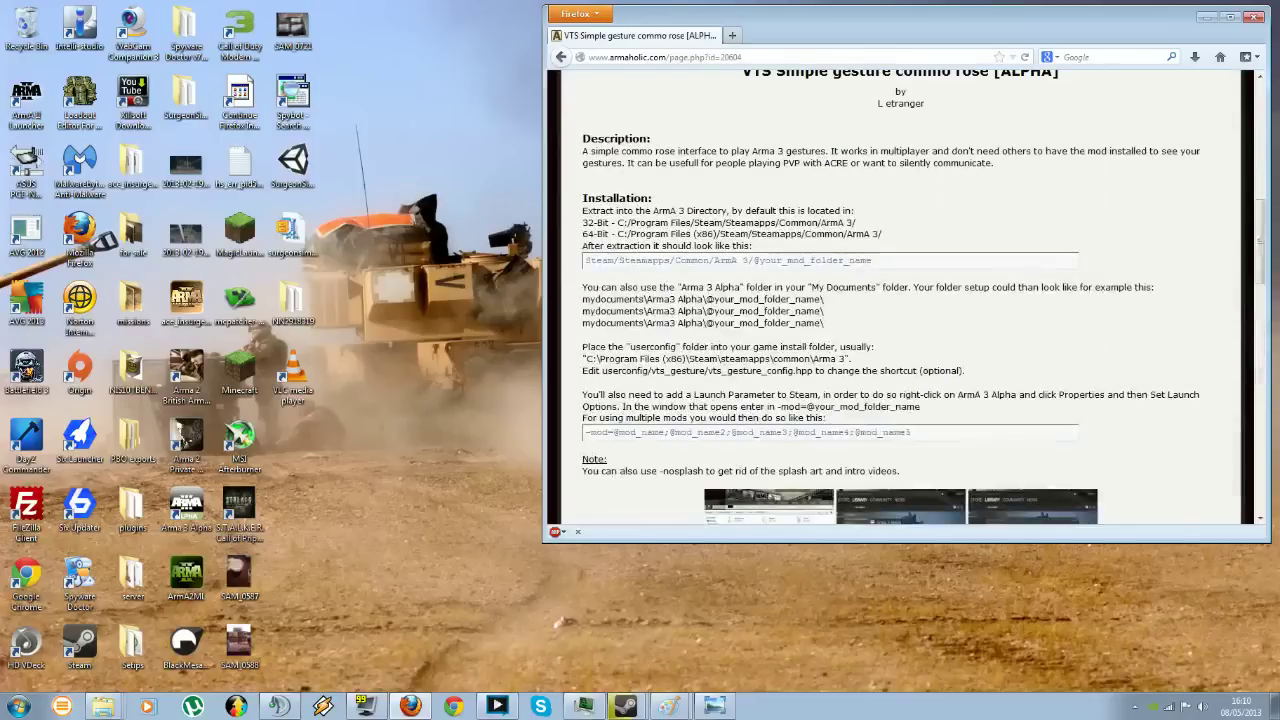
{"action": "scroll", "coordinate": [725, 250], "scroll_direction": "down", "scroll_amount": 8}
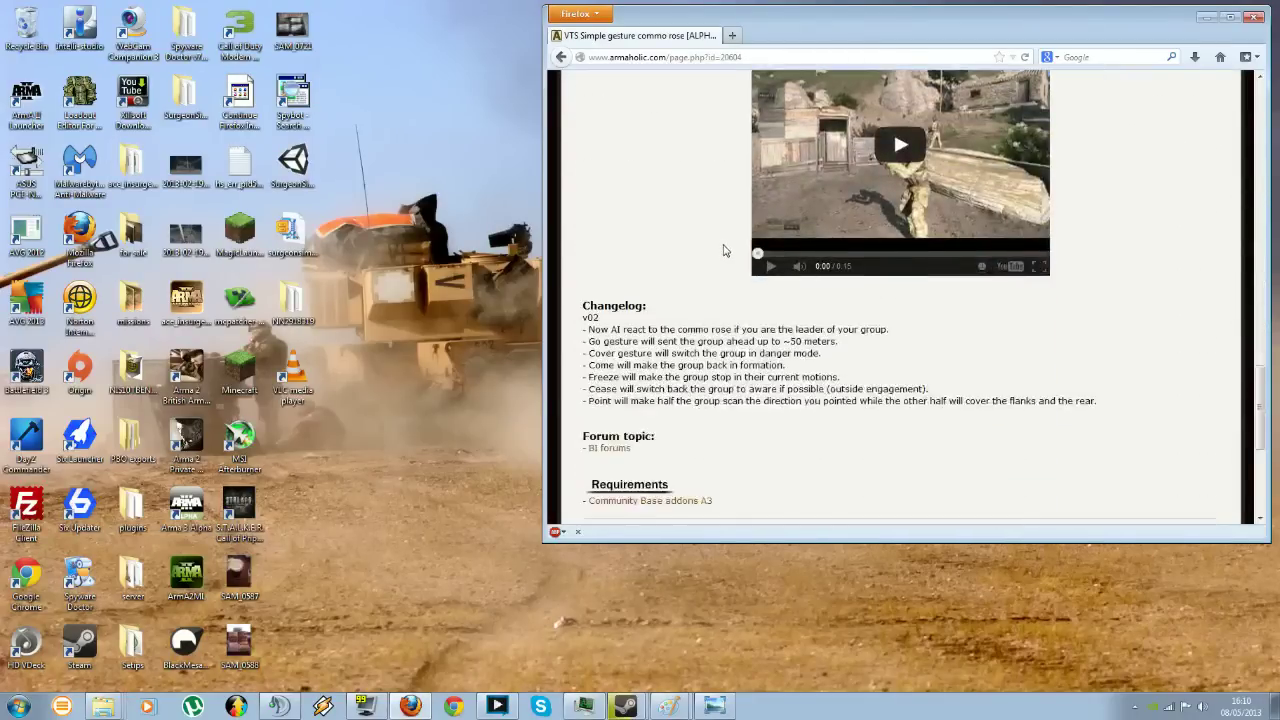
{"action": "scroll", "coordinate": [725, 250], "scroll_direction": "down", "scroll_amount": 3}
{"action": "left_click", "coordinate": [855, 298]}
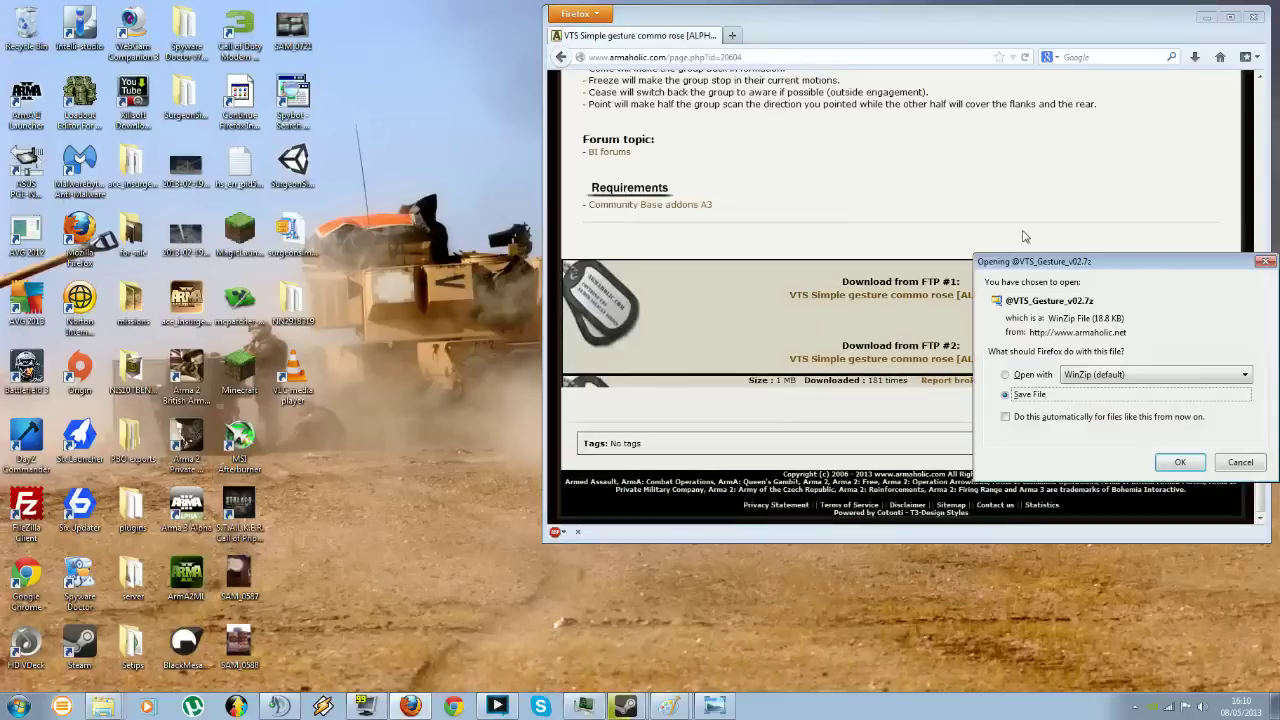
{"action": "left_click", "coordinate": [1165, 460]}
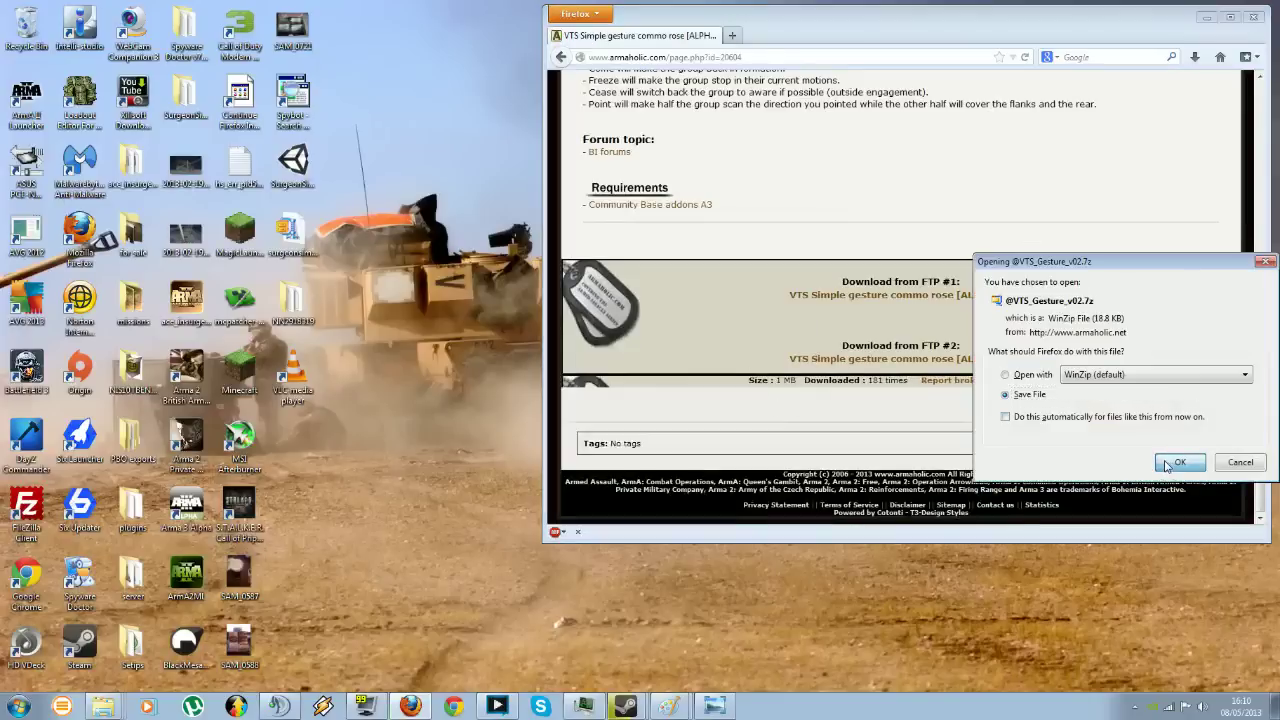
{"action": "left_click", "coordinate": [1180, 462]}
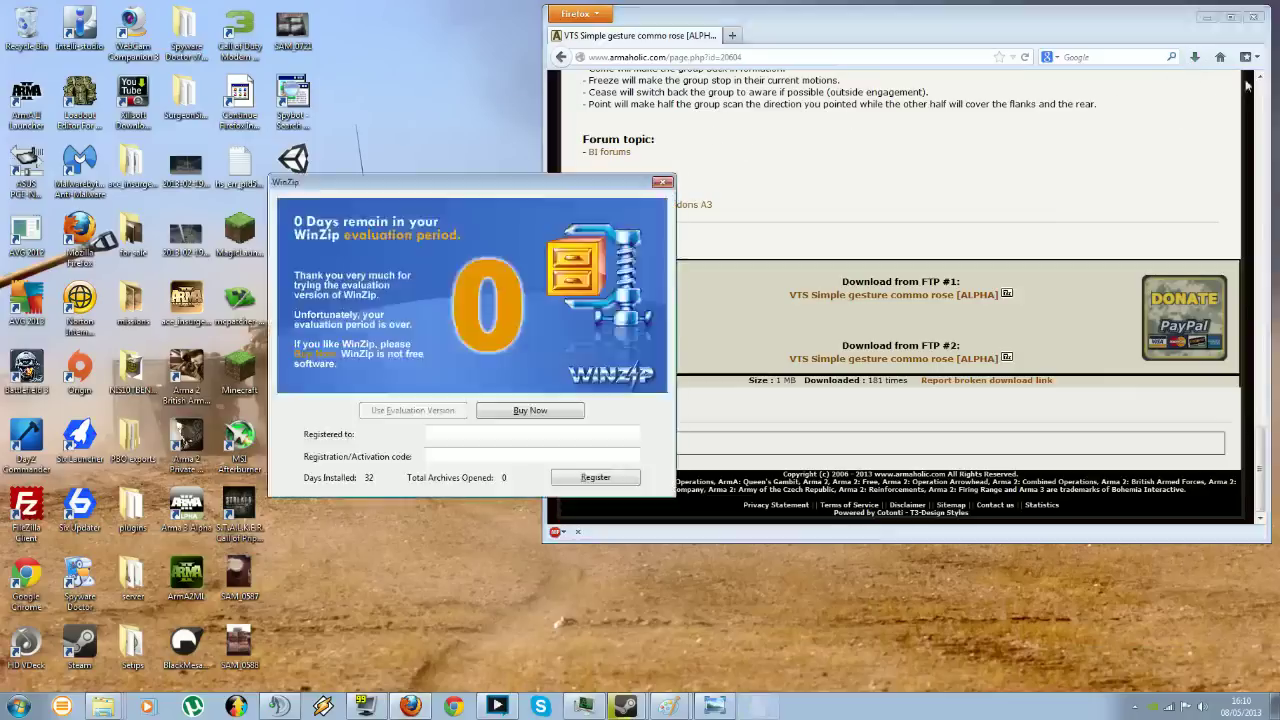
{"action": "left_click", "coordinate": [662, 183]}
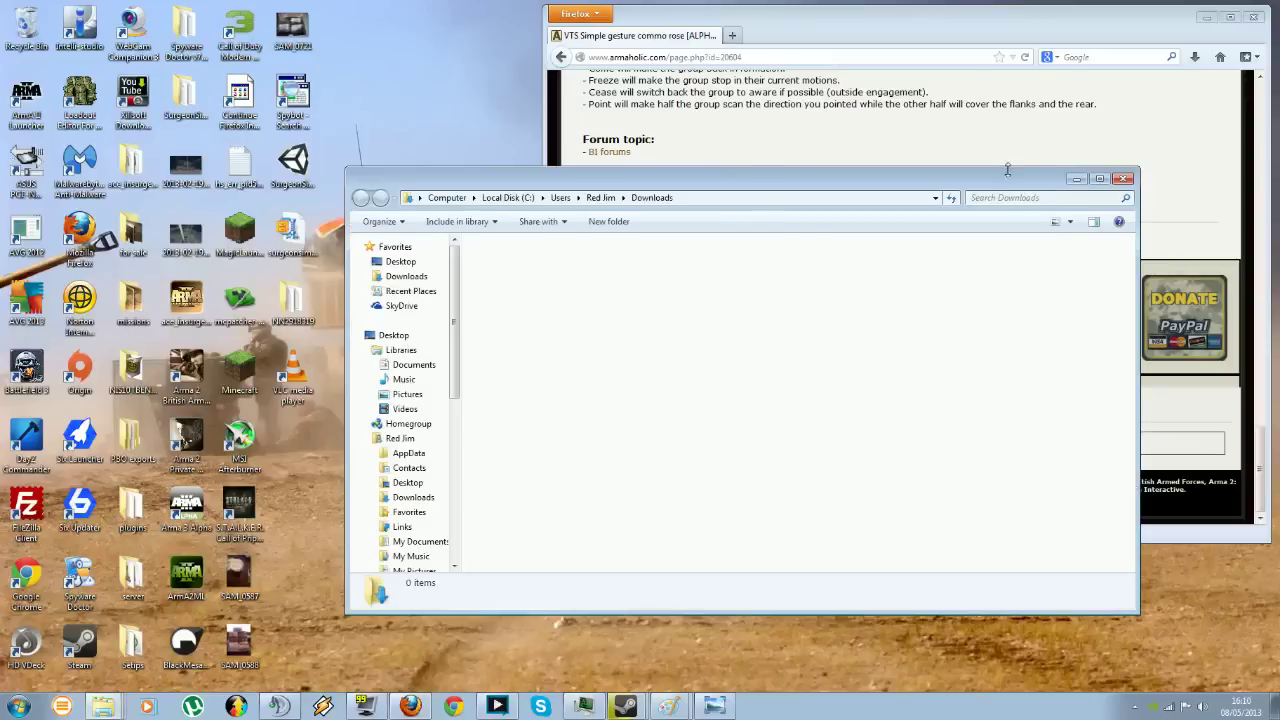
{"action": "left_click_drag", "start_coordinate": [1008, 168], "coordinate": [1017, 267]}
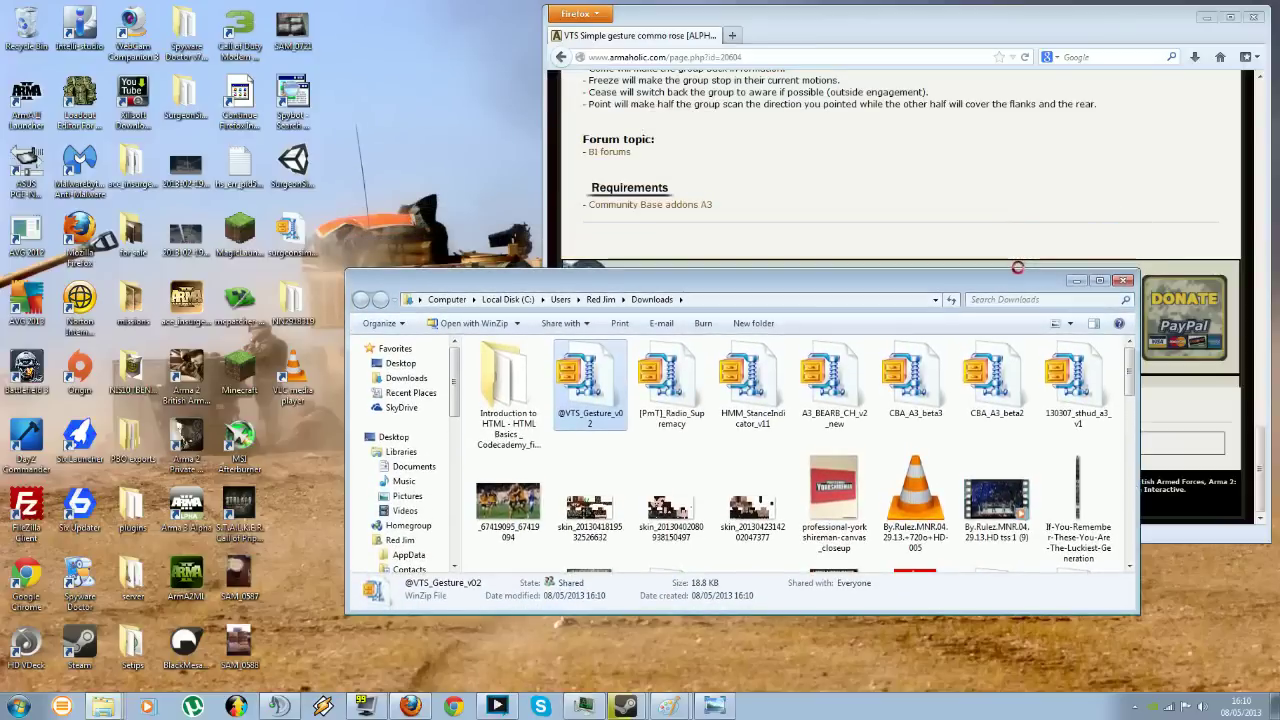
{"action": "right_click", "coordinate": [583, 388]}
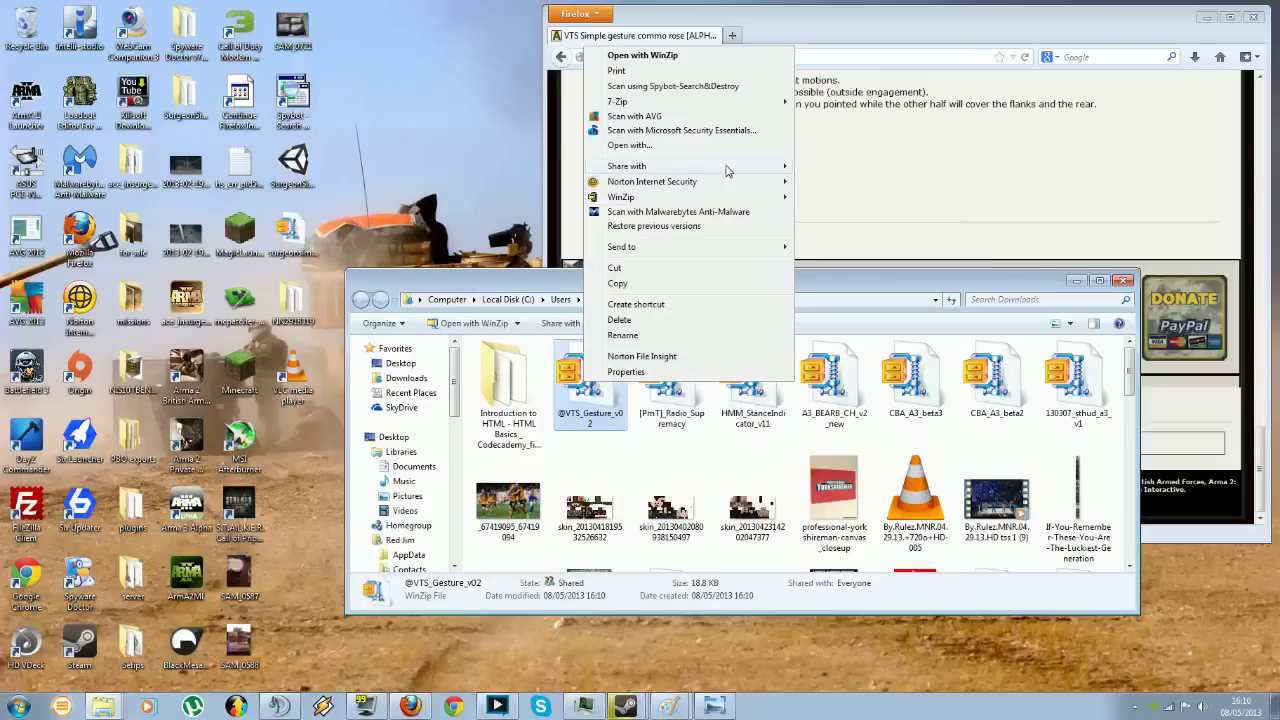
{"action": "mouse_move", "coordinate": [750, 108]}
{"action": "left_click", "coordinate": [826, 100]}
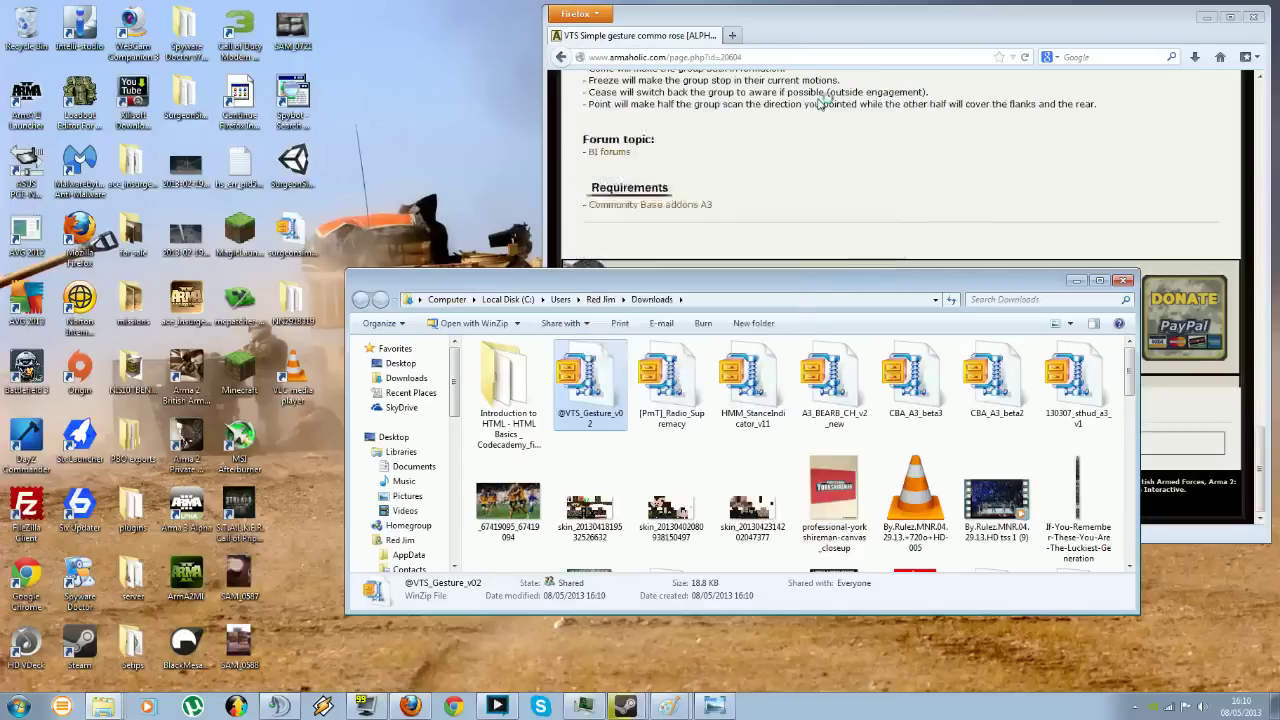
{"action": "left_click", "coordinate": [1077, 280]}
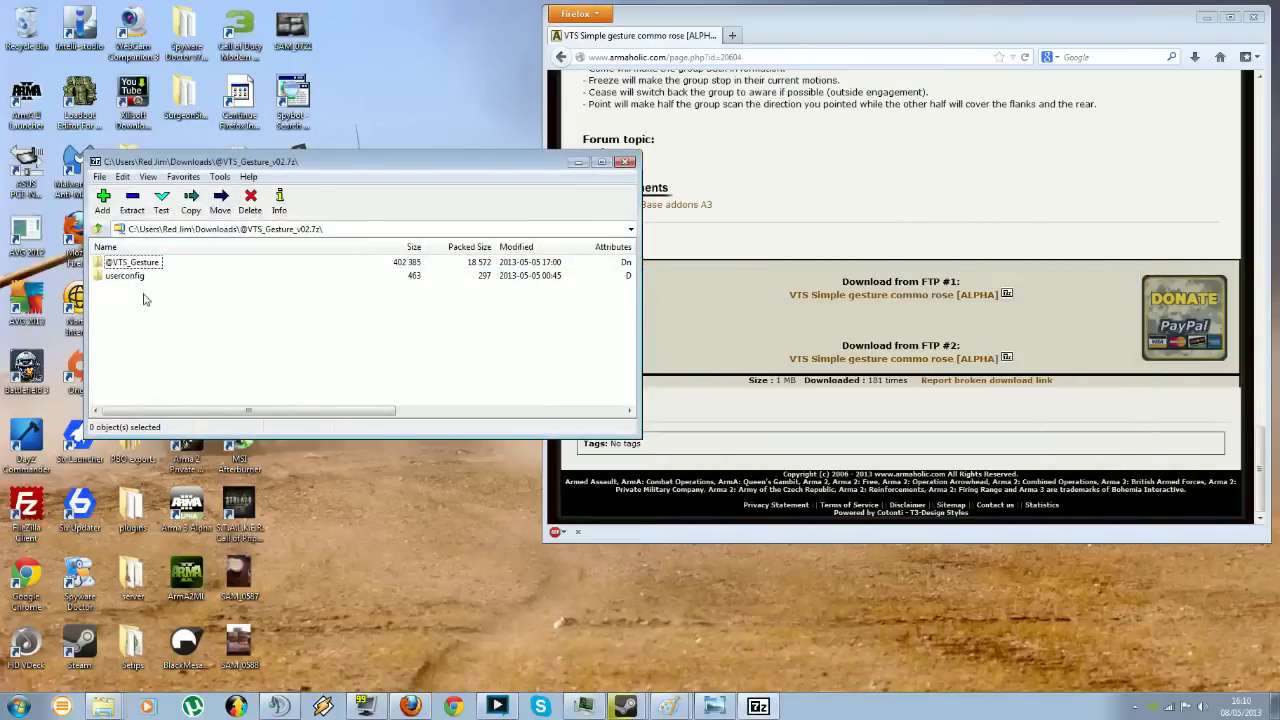
Inspect the contents of the archive's userconfig folder and return to the archive's top level.
{"action": "left_click_drag", "start_coordinate": [307, 166], "coordinate": [579, 202]}
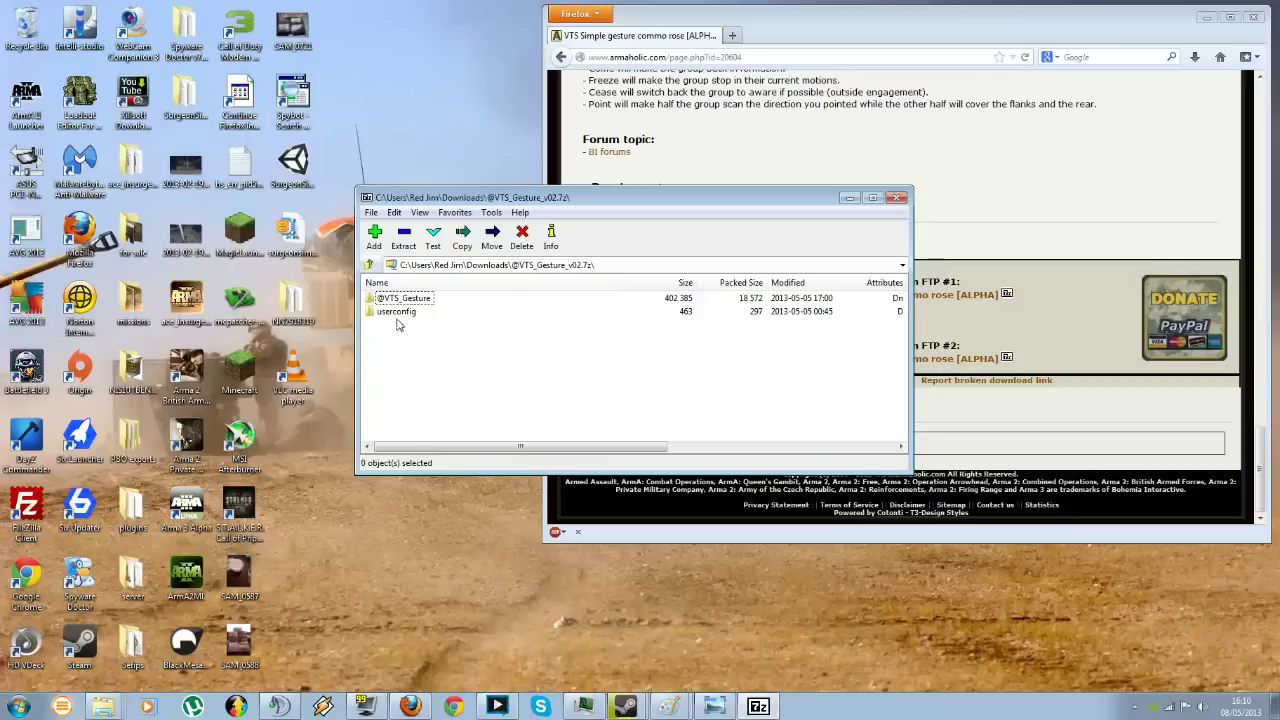
{"action": "double_click", "coordinate": [398, 314]}
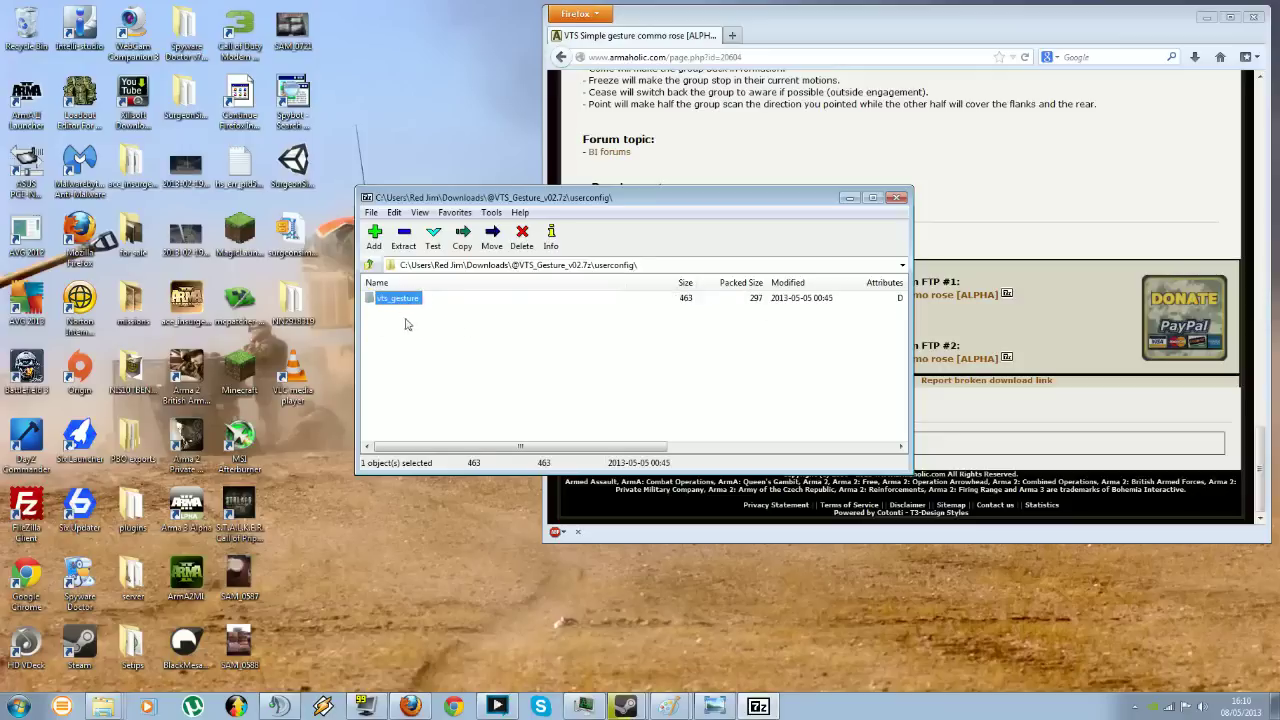
{"action": "left_click", "coordinate": [370, 265]}
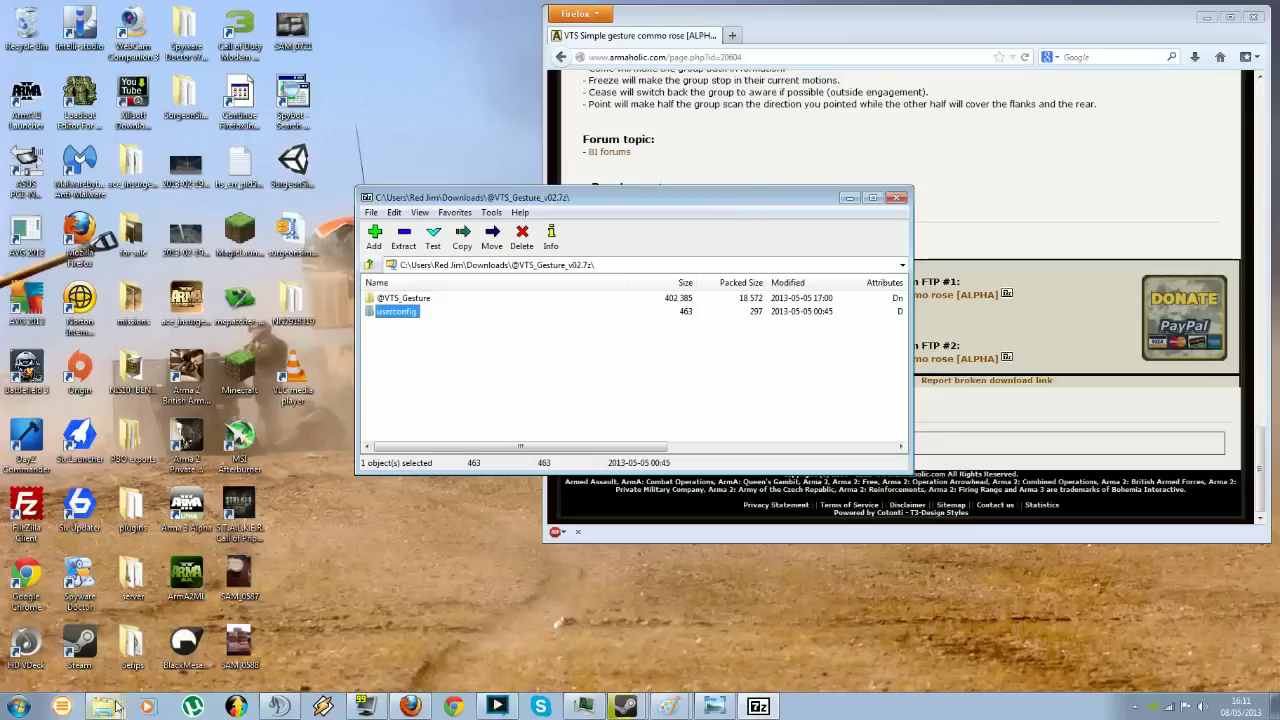
{"action": "double_click", "coordinate": [97, 596]}
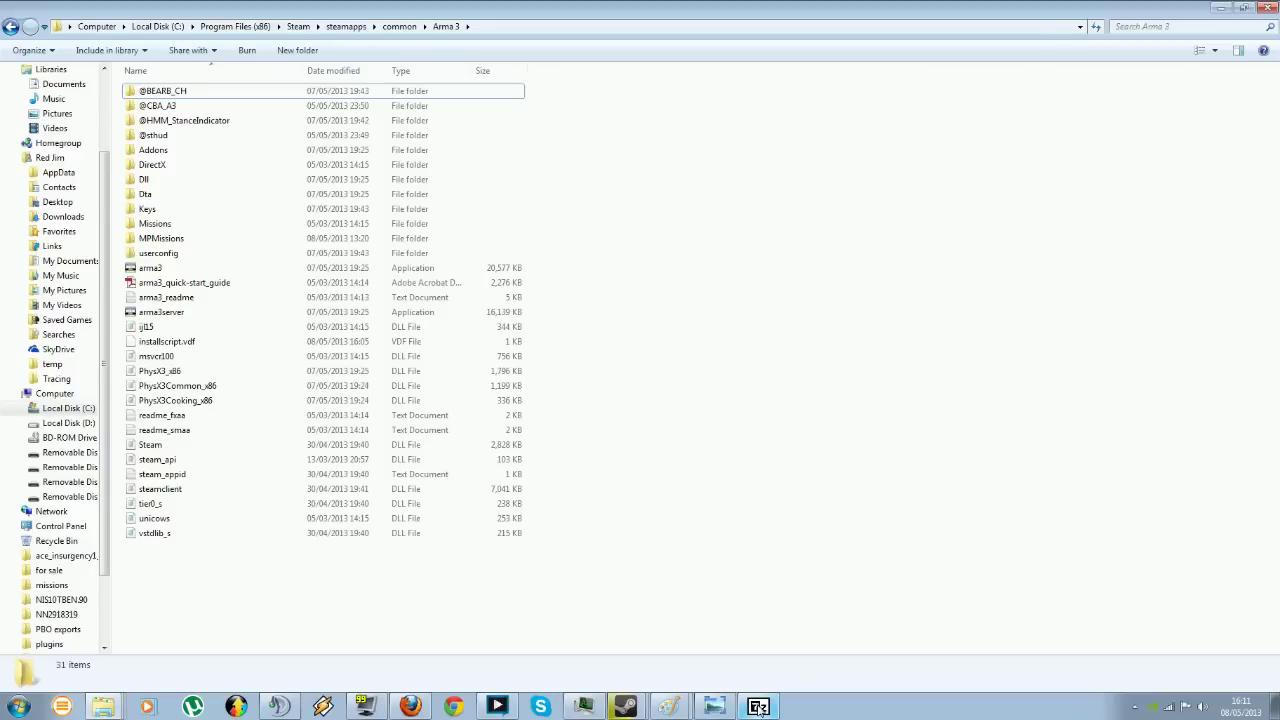
{"action": "left_click", "coordinate": [758, 707]}
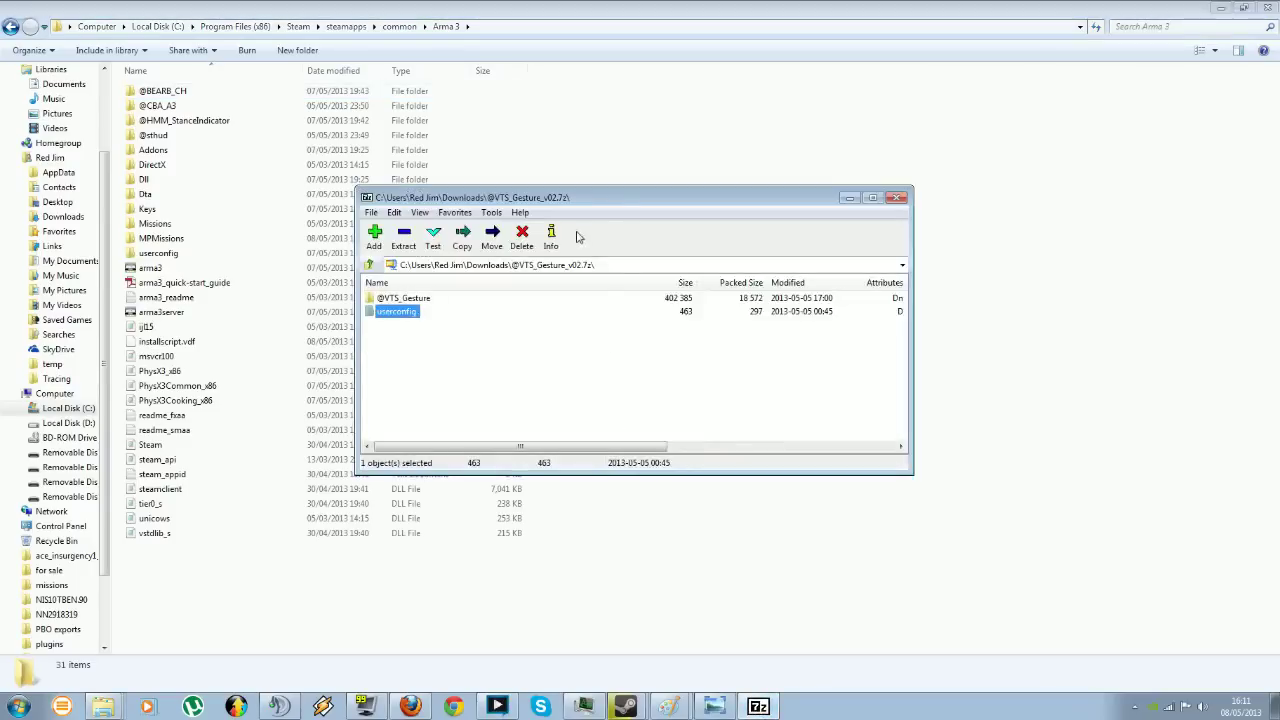
{"action": "left_click_drag", "start_coordinate": [603, 199], "coordinate": [790, 177]}
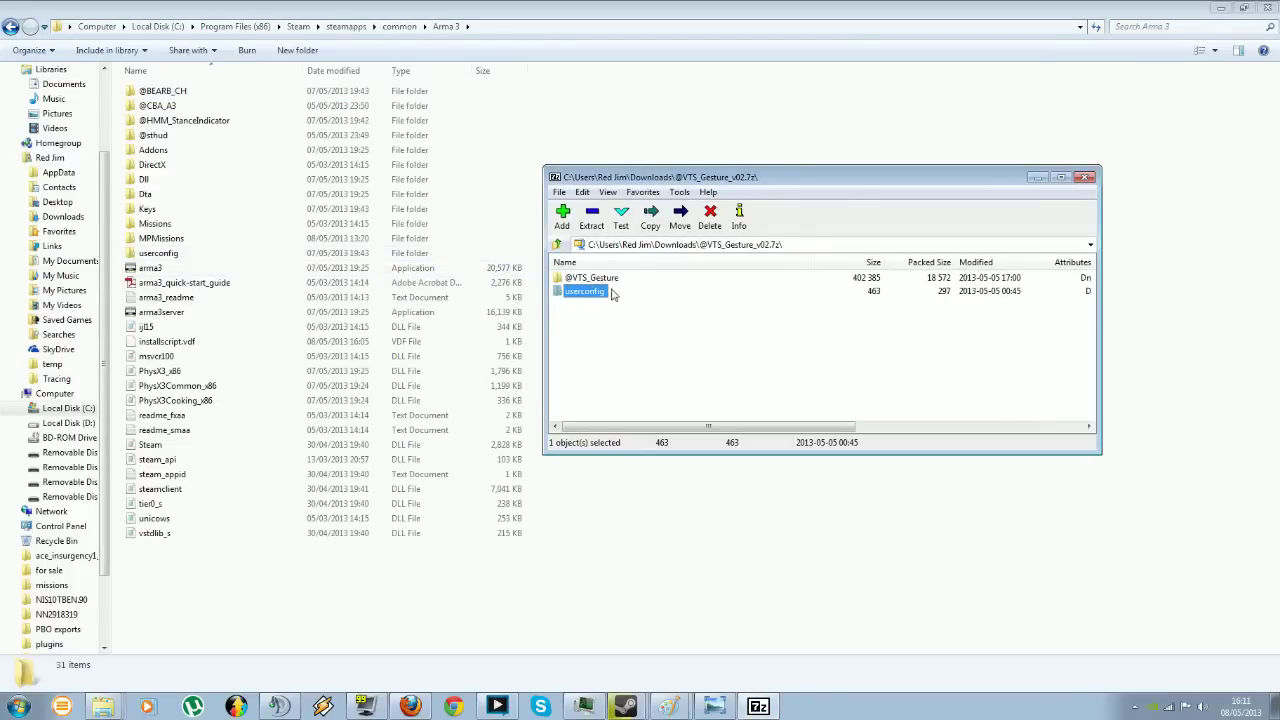
{"action": "key", "text": "Up"}
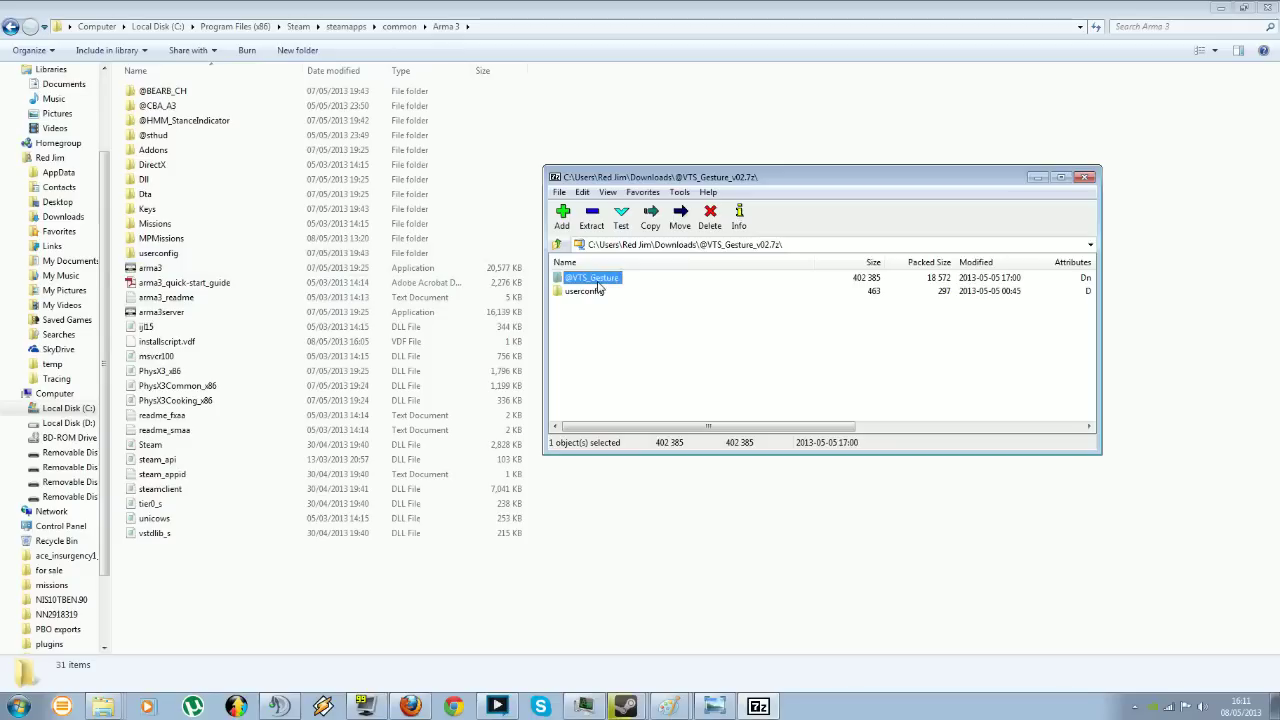
{"action": "left_click_drag", "start_coordinate": [600, 282], "coordinate": [623, 107]}
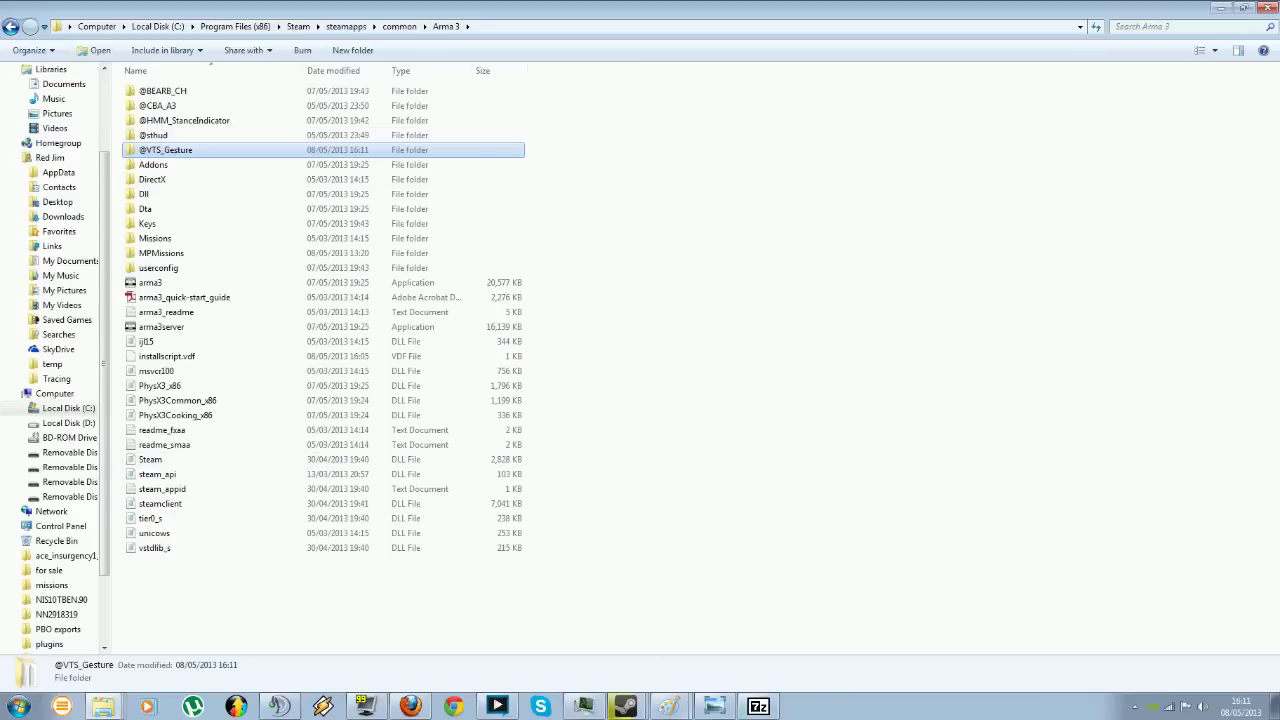
Copy the vts_gesture folder from the archive's userconfig folder into the Arma 3 userconfig folder, and return the archive to its top level.
{"action": "left_click", "coordinate": [758, 707]}
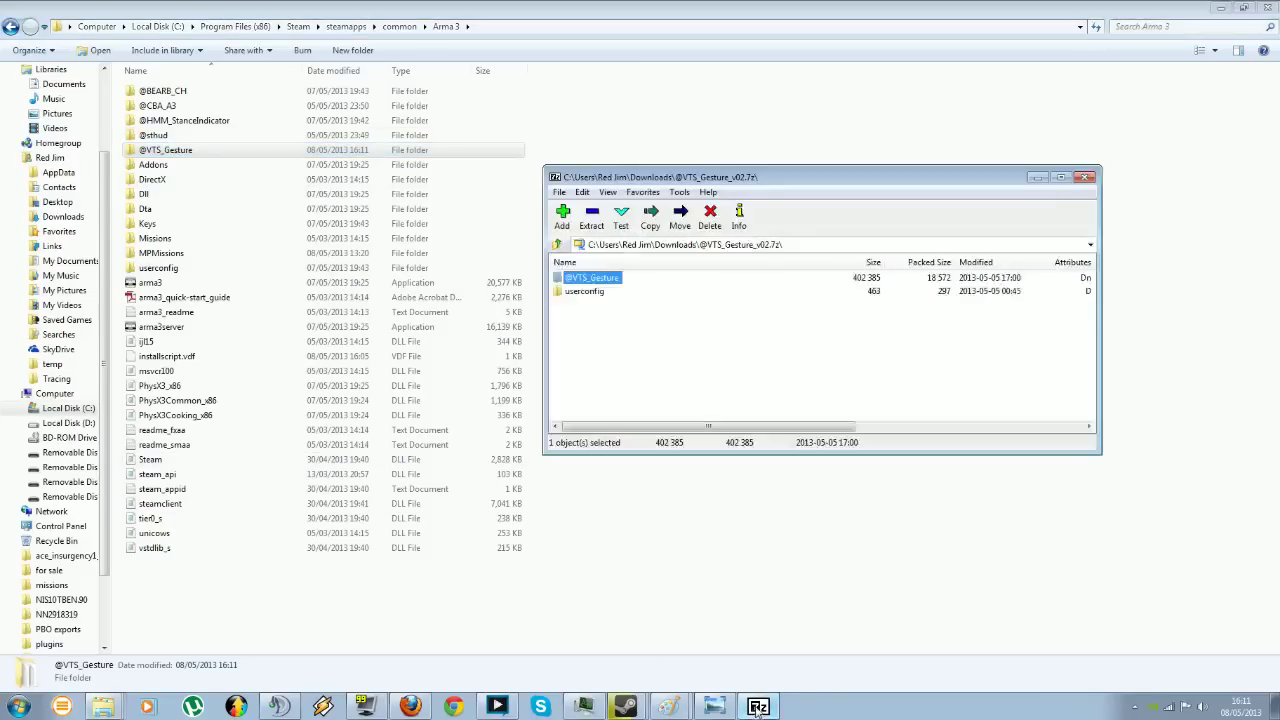
{"action": "left_click", "coordinate": [157, 270]}
{"action": "double_click", "coordinate": [157, 270]}
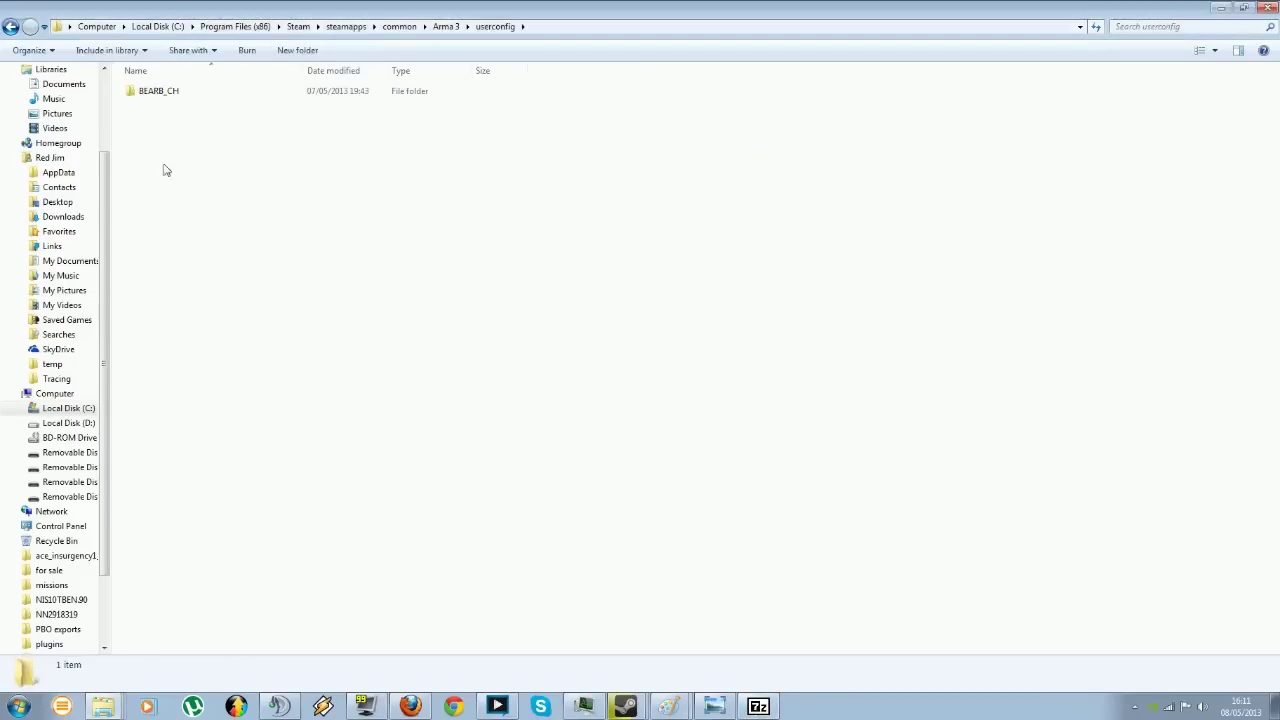
{"action": "left_click", "coordinate": [758, 707]}
{"action": "left_click", "coordinate": [583, 292]}
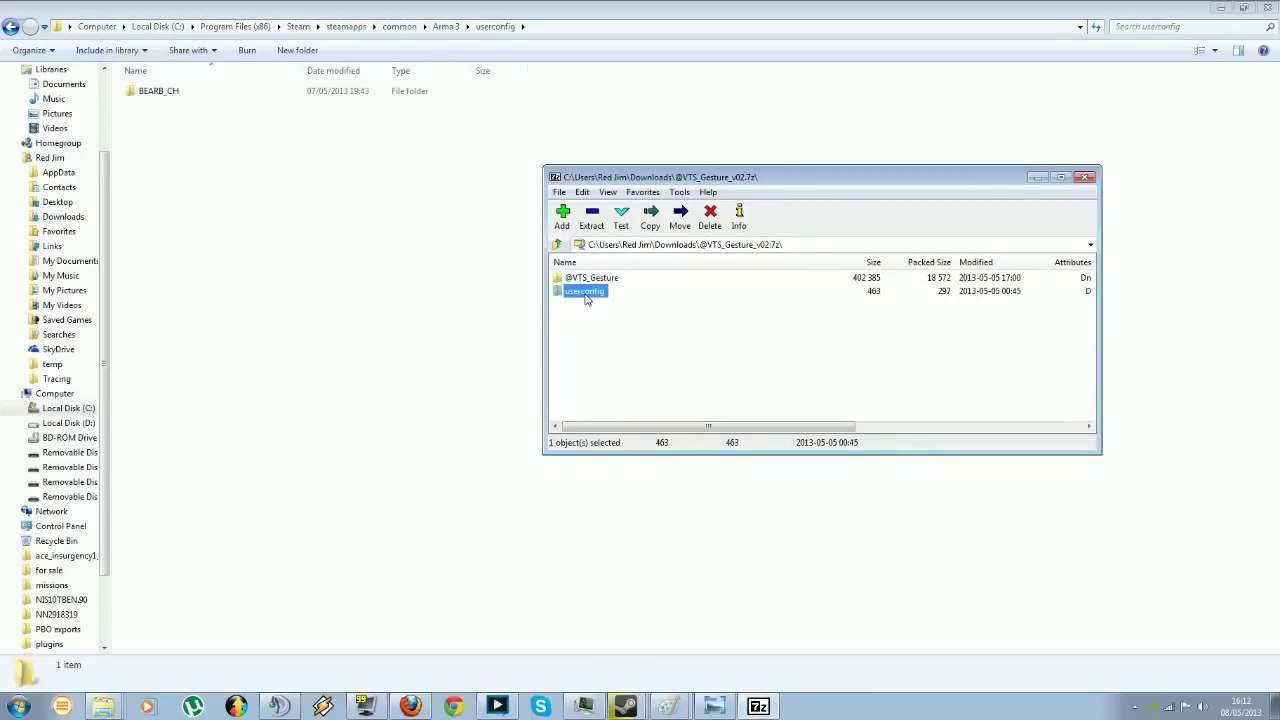
{"action": "double_click", "coordinate": [586, 292]}
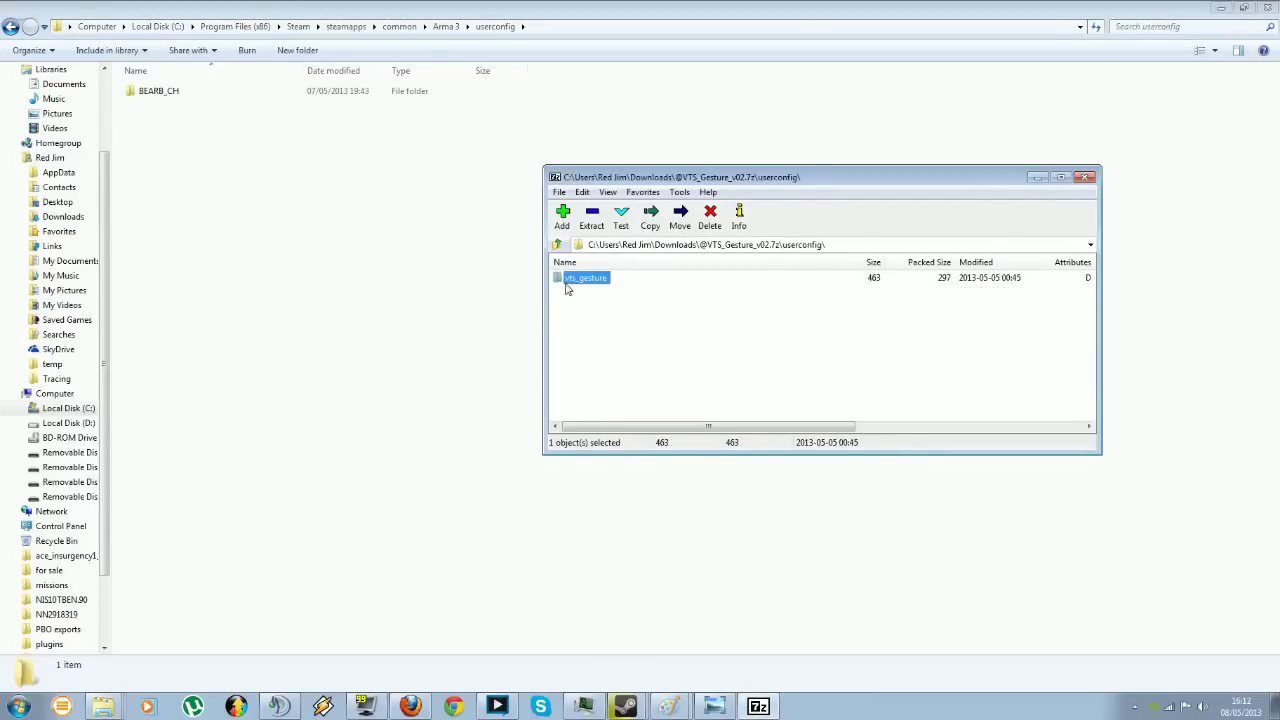
{"action": "left_click_drag", "start_coordinate": [560, 283], "coordinate": [182, 165]}
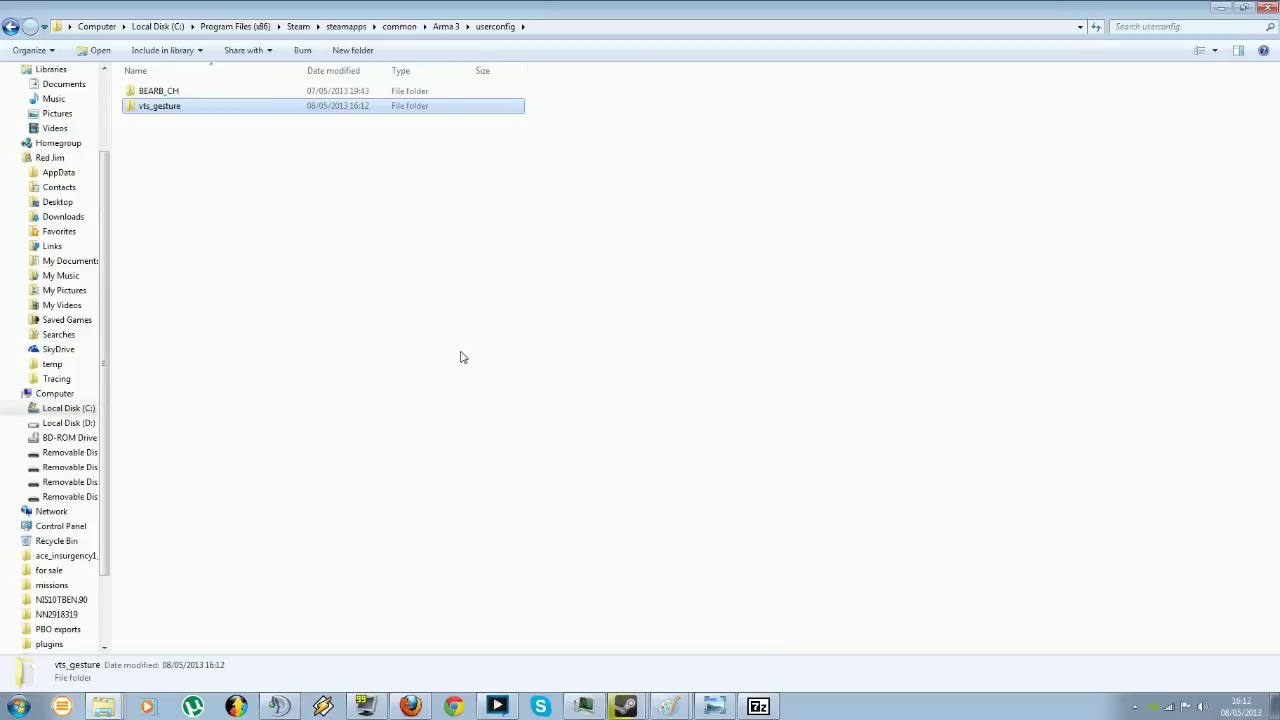
{"action": "left_click", "coordinate": [718, 706]}
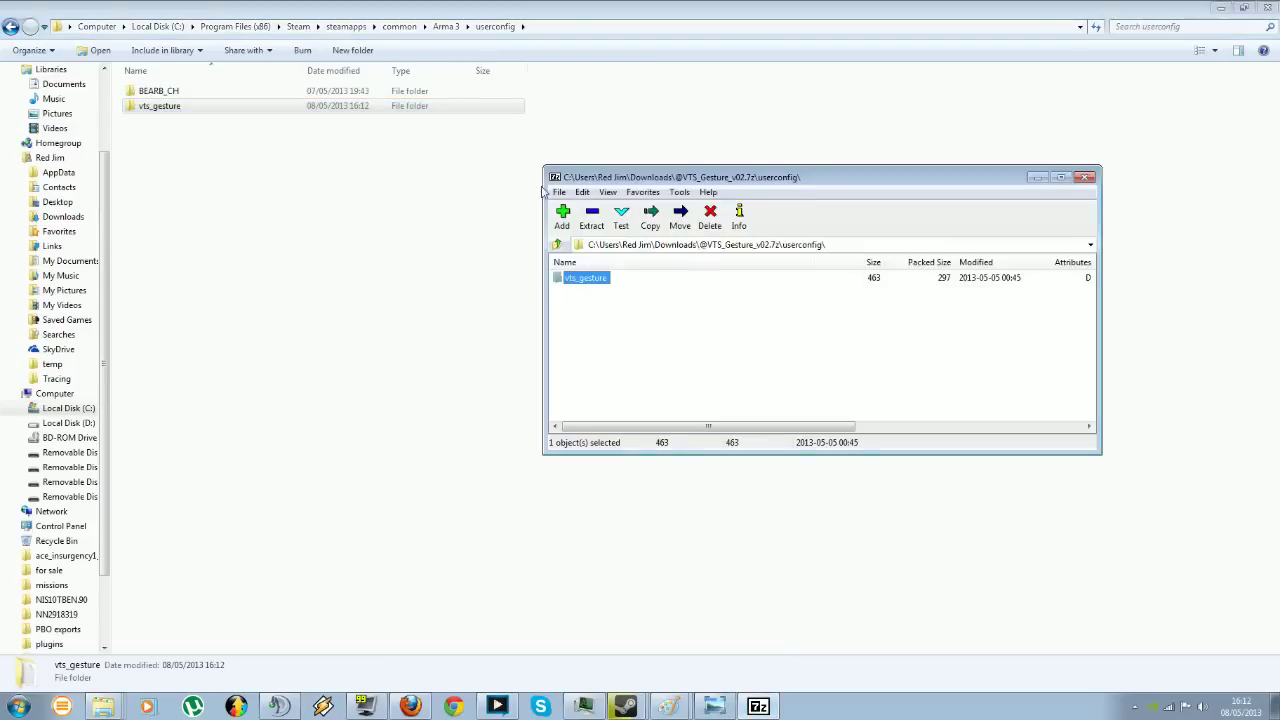
{"action": "left_click", "coordinate": [558, 245]}
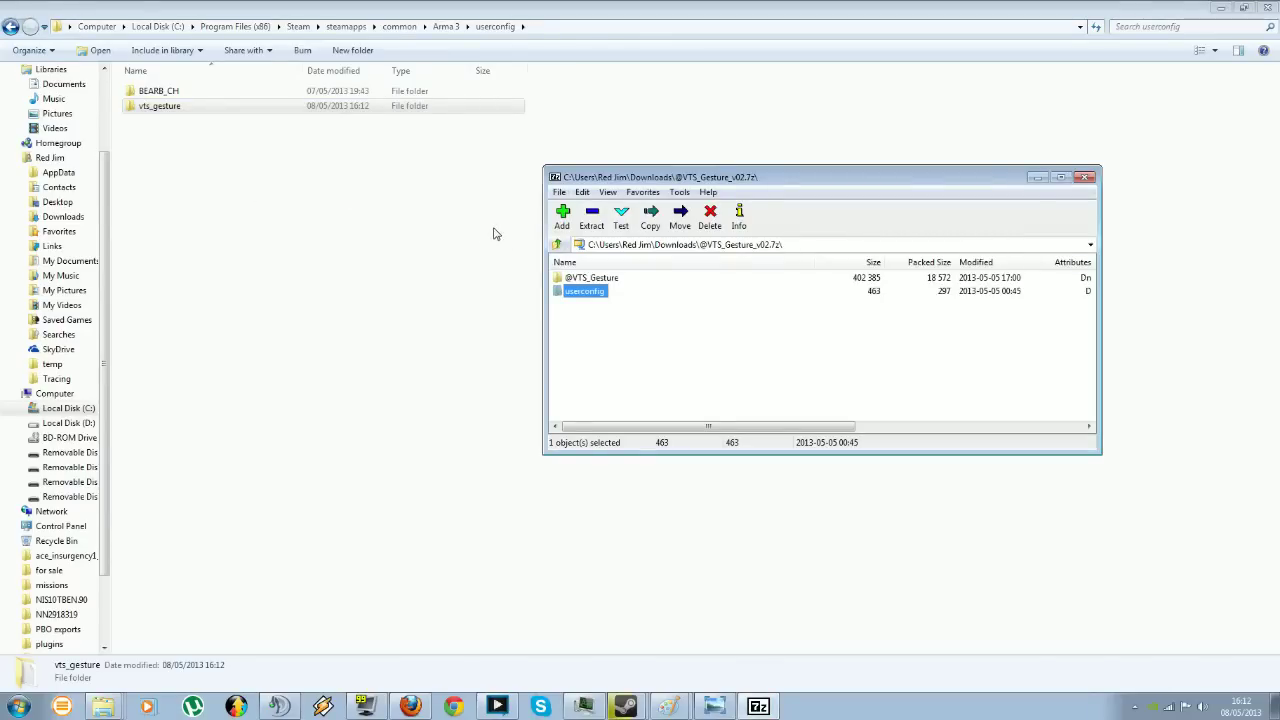
Minimize the 7-Zip archive, the userconfig folder and the Firefox window to clear the desktop.
{"action": "left_click", "coordinate": [1037, 178]}
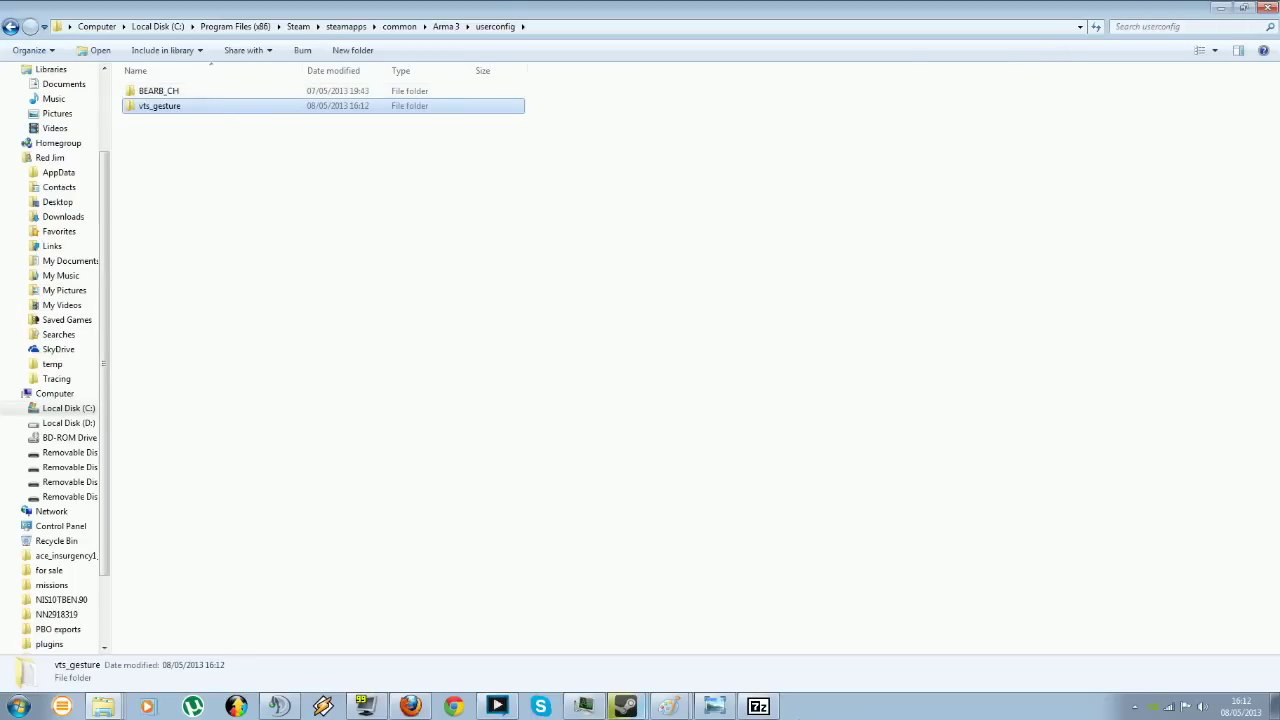
{"action": "left_click", "coordinate": [760, 708]}
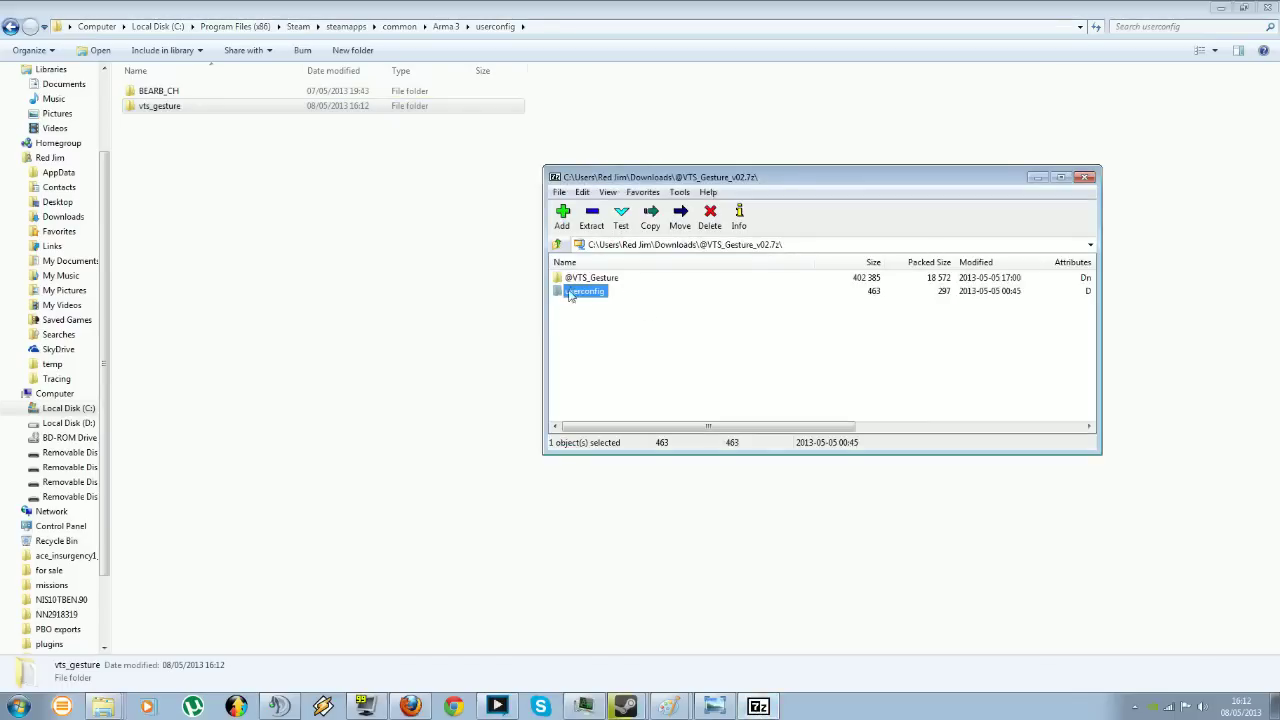
{"action": "left_click", "coordinate": [1037, 177]}
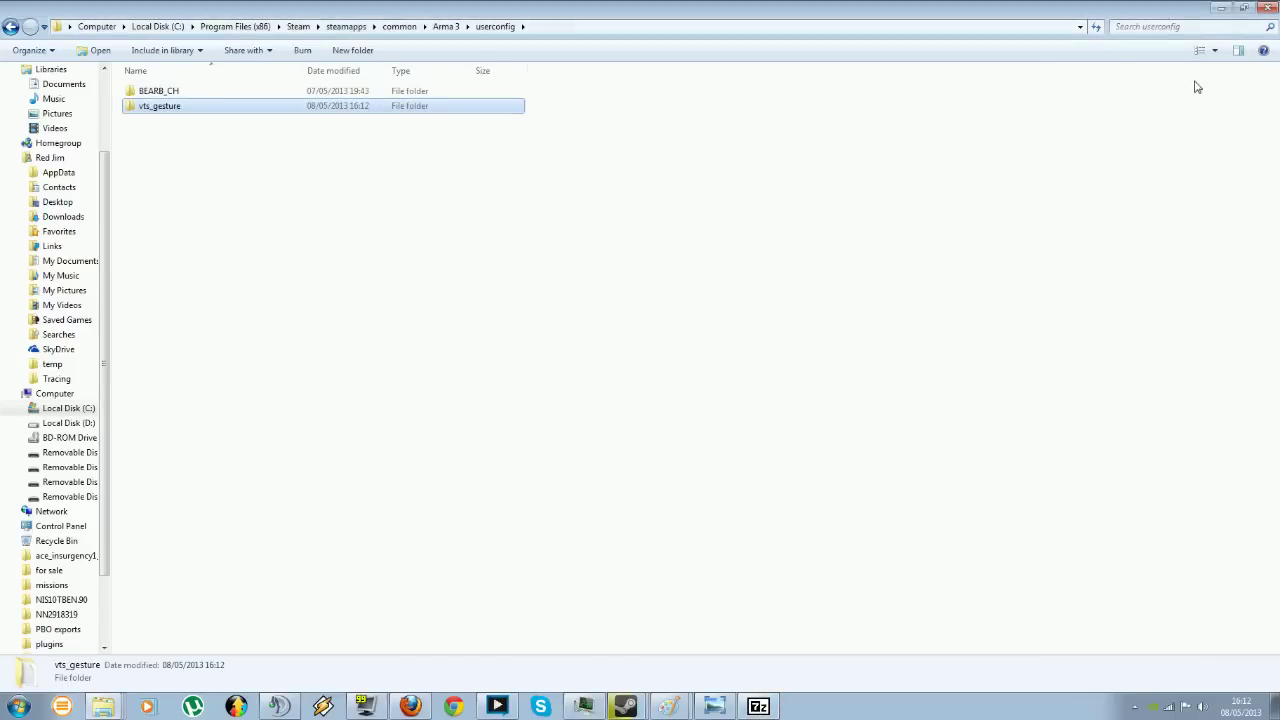
{"action": "left_click", "coordinate": [1220, 9]}
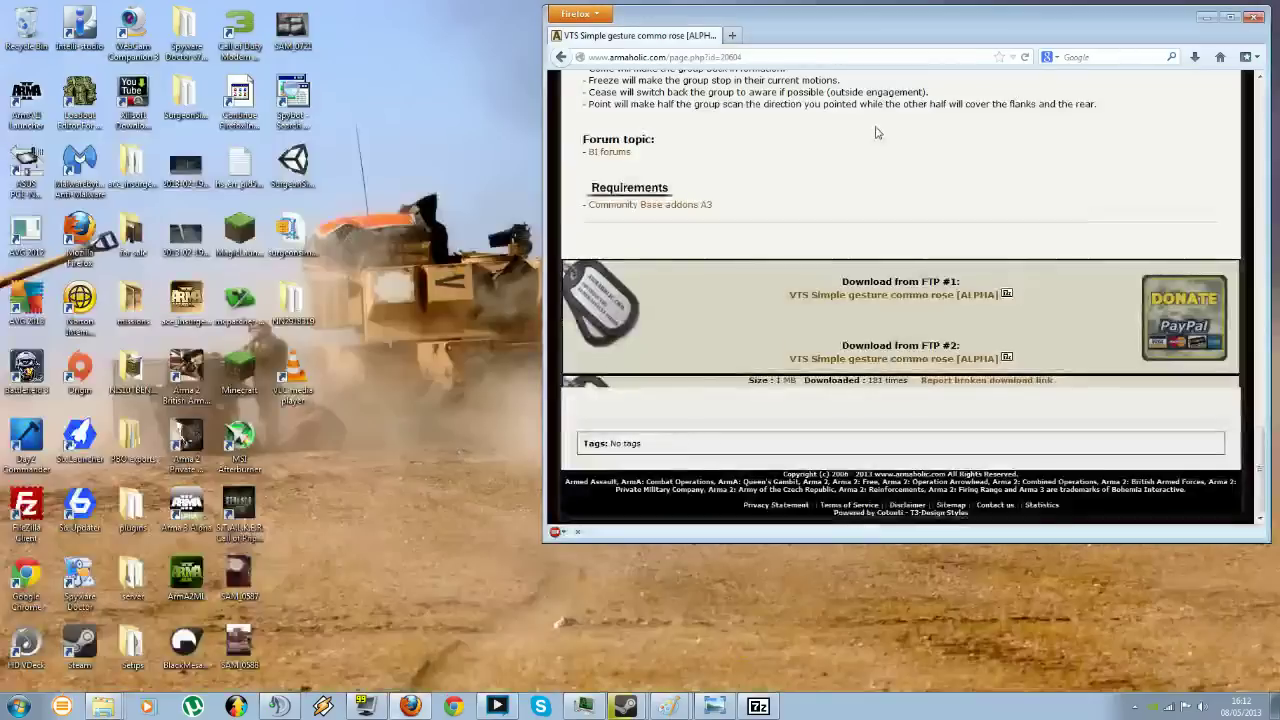
{"action": "left_click", "coordinate": [1205, 17]}
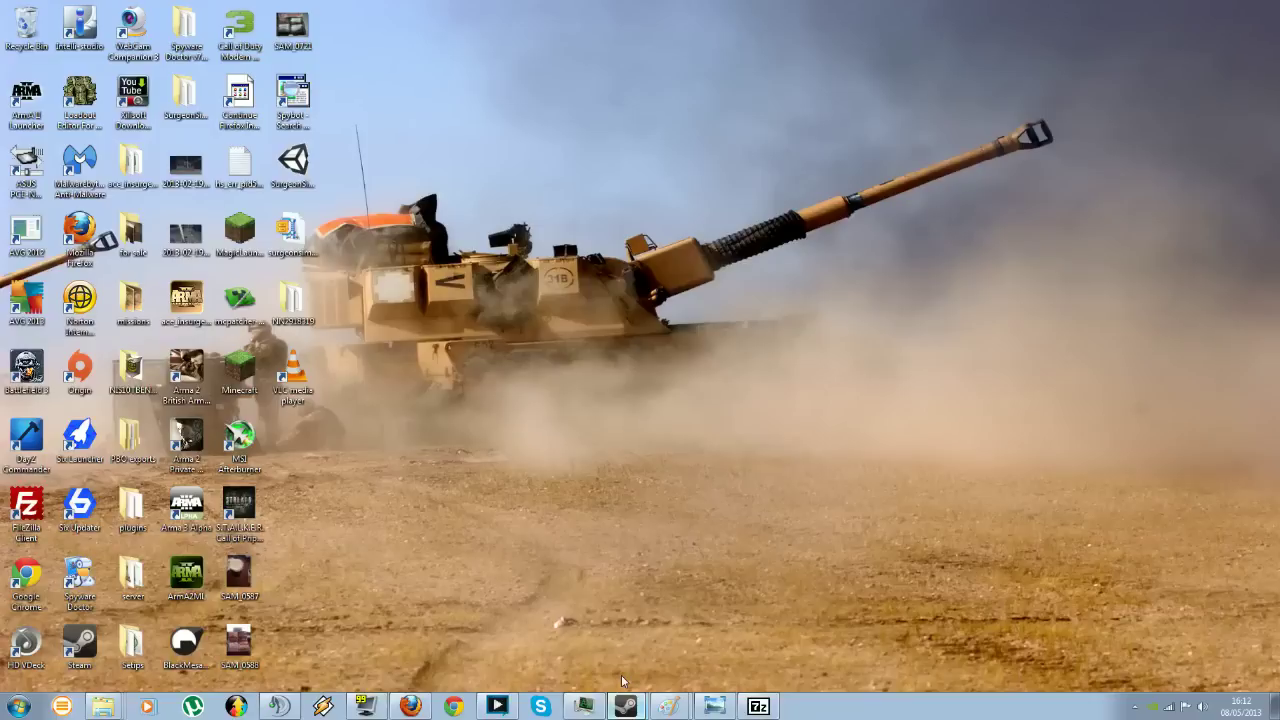
Switch to Steam and launch Arma 3 Alpha from the game library.
{"action": "left_click", "coordinate": [624, 705]}
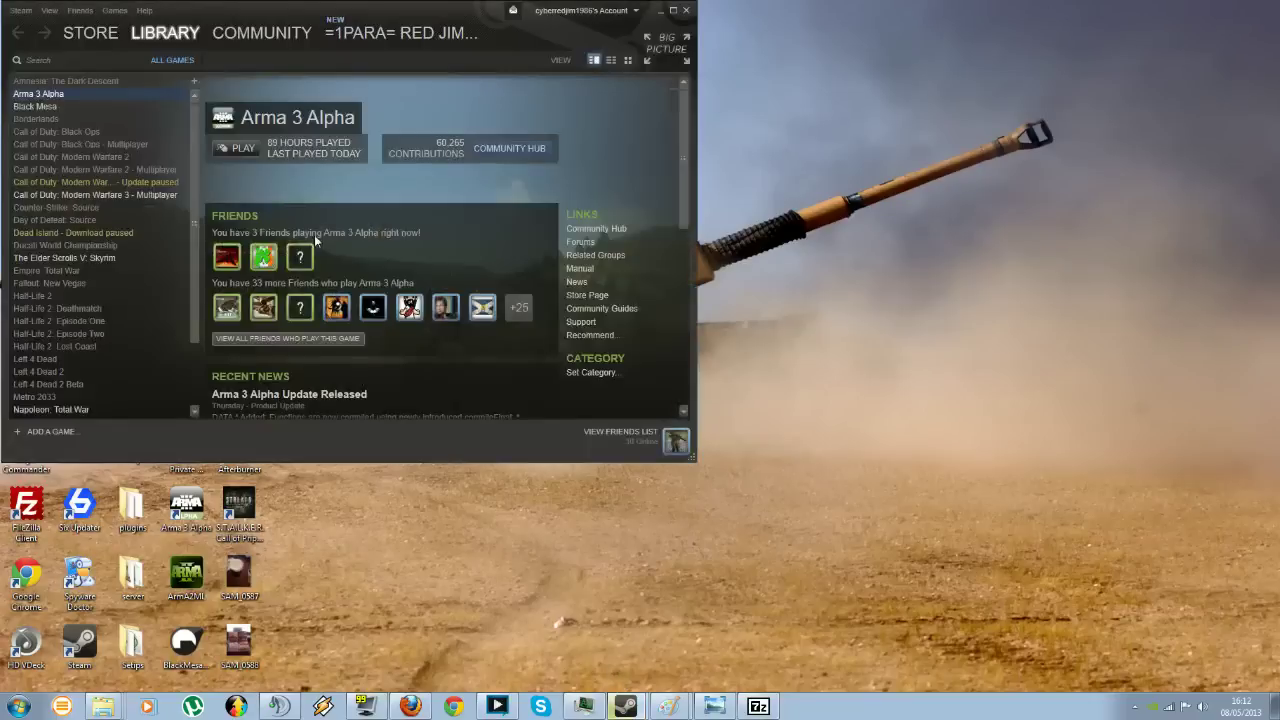
{"action": "left_click", "coordinate": [240, 150]}
{"action": "left_click", "coordinate": [662, 397]}
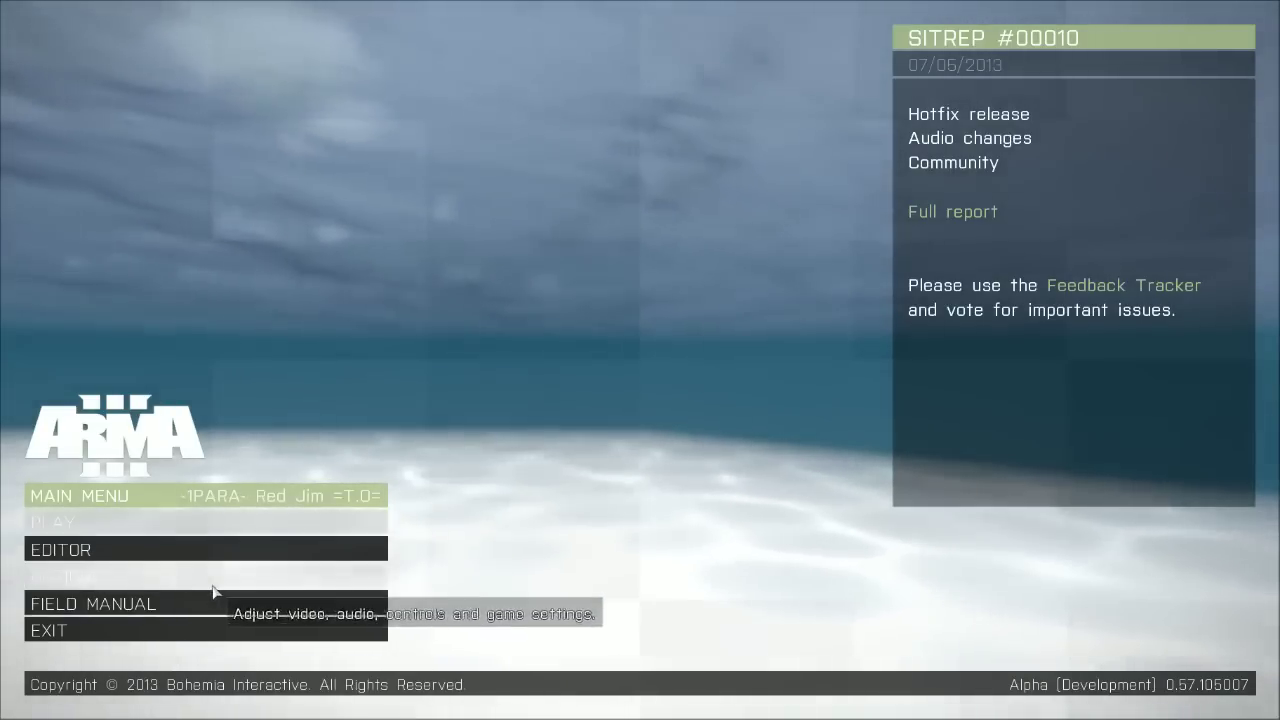
Open the game's Expansions options and enable the Community Base Addons and VTS Gesture 1.0 mods.
{"action": "left_click", "coordinate": [211, 580]}
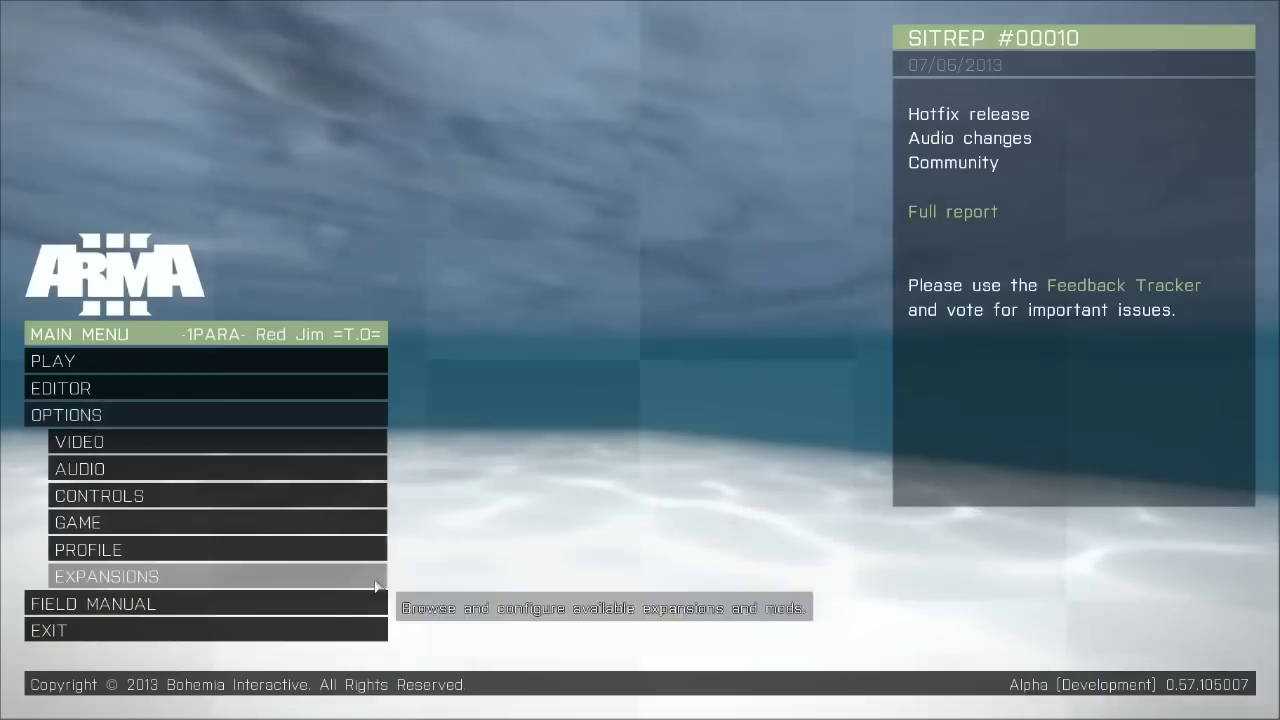
{"action": "left_click", "coordinate": [320, 580]}
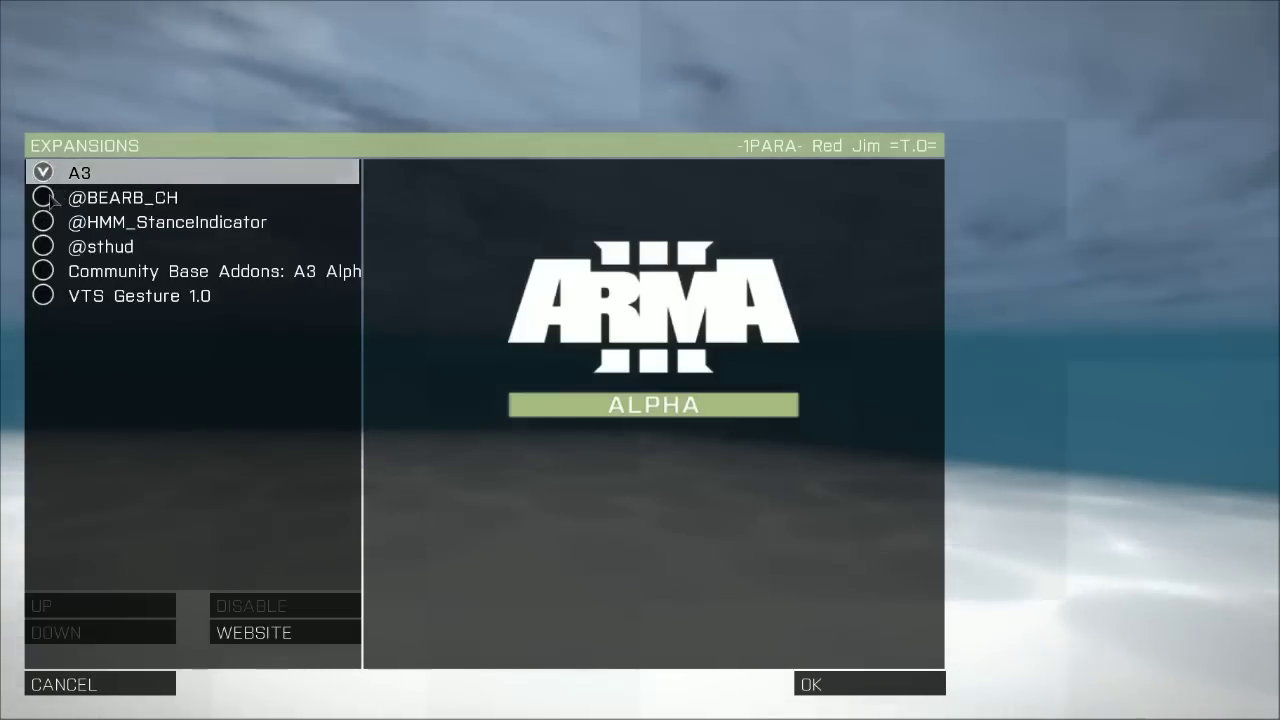
{"action": "left_click", "coordinate": [100, 199]}
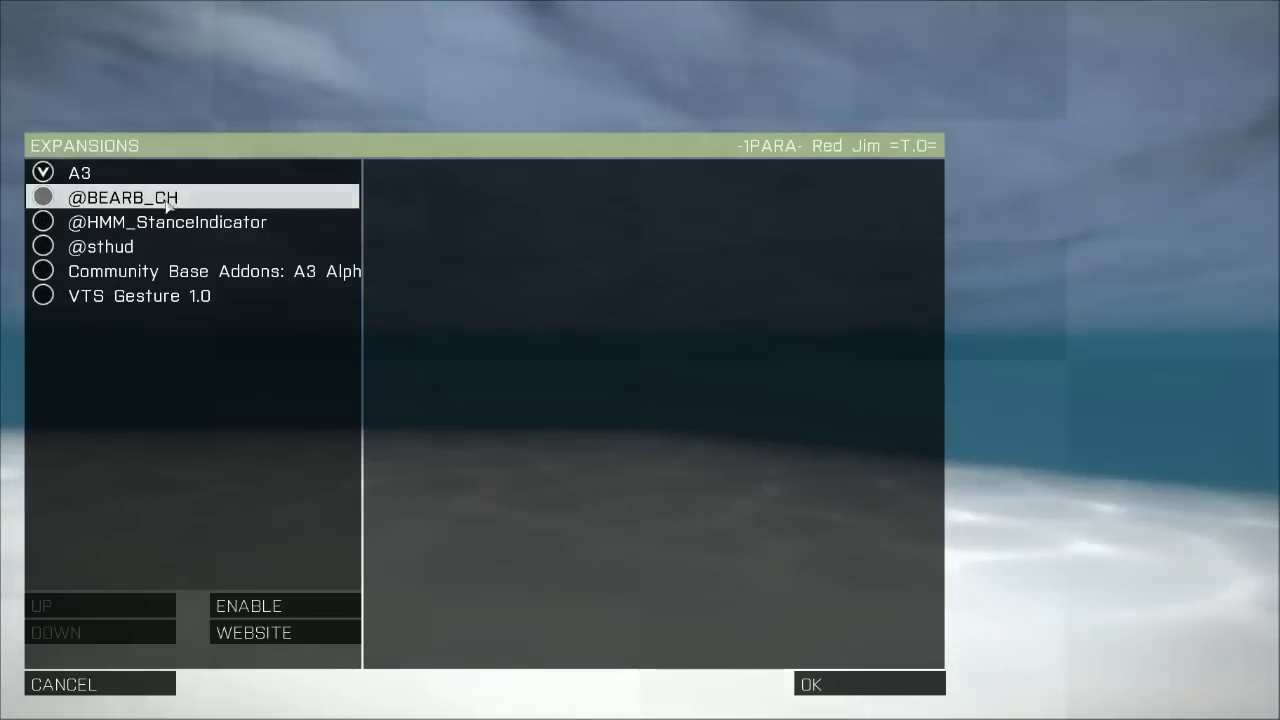
{"action": "left_click", "coordinate": [143, 274]}
{"action": "left_click", "coordinate": [440, 336]}
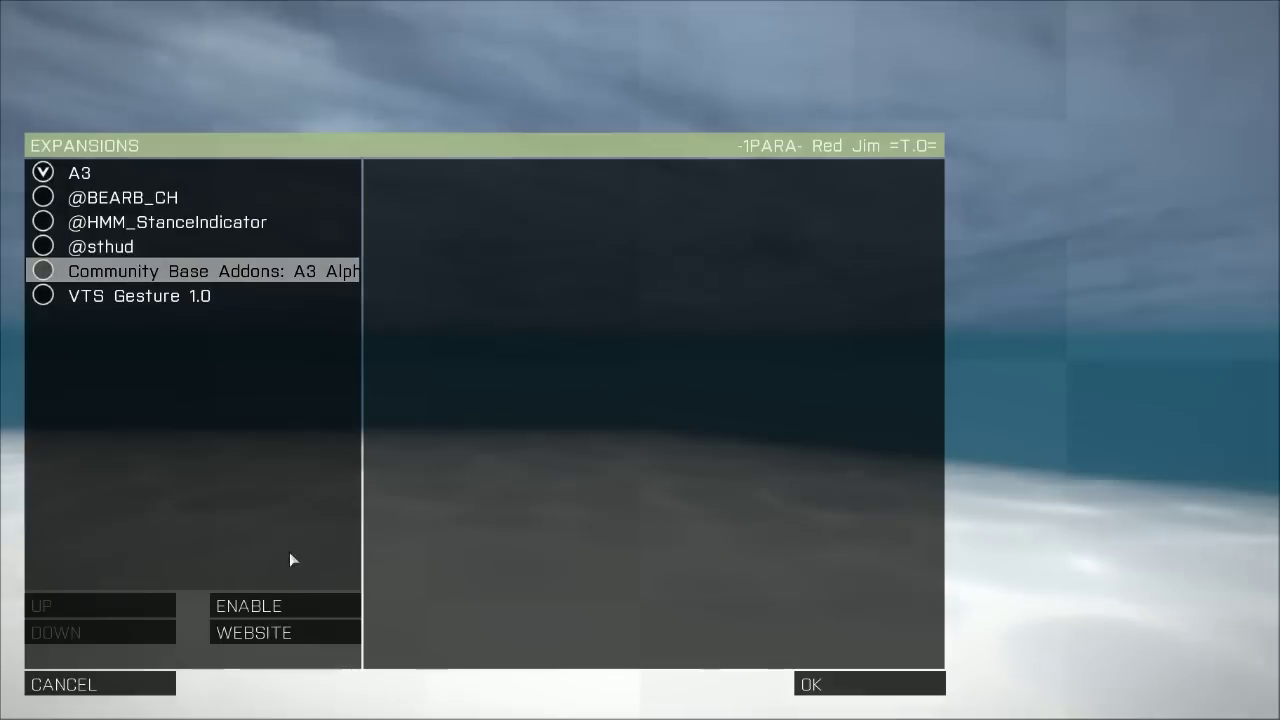
{"action": "left_click", "coordinate": [270, 606]}
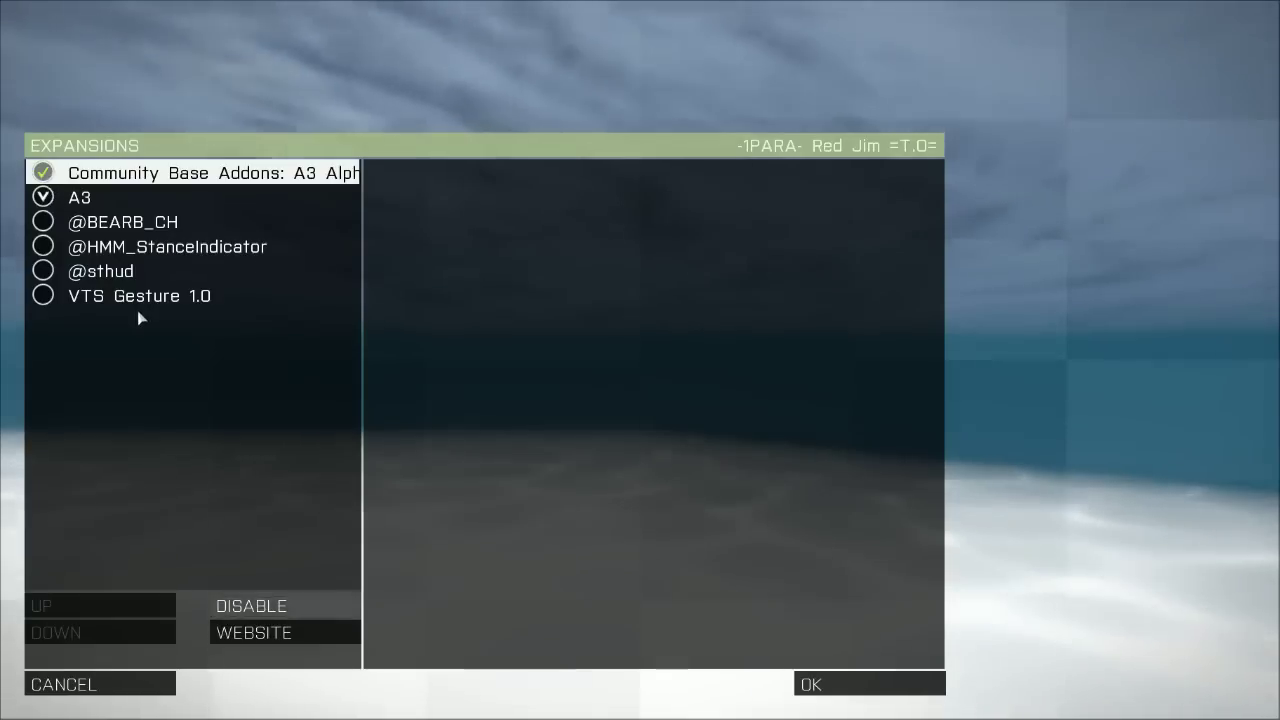
{"action": "left_click", "coordinate": [131, 297]}
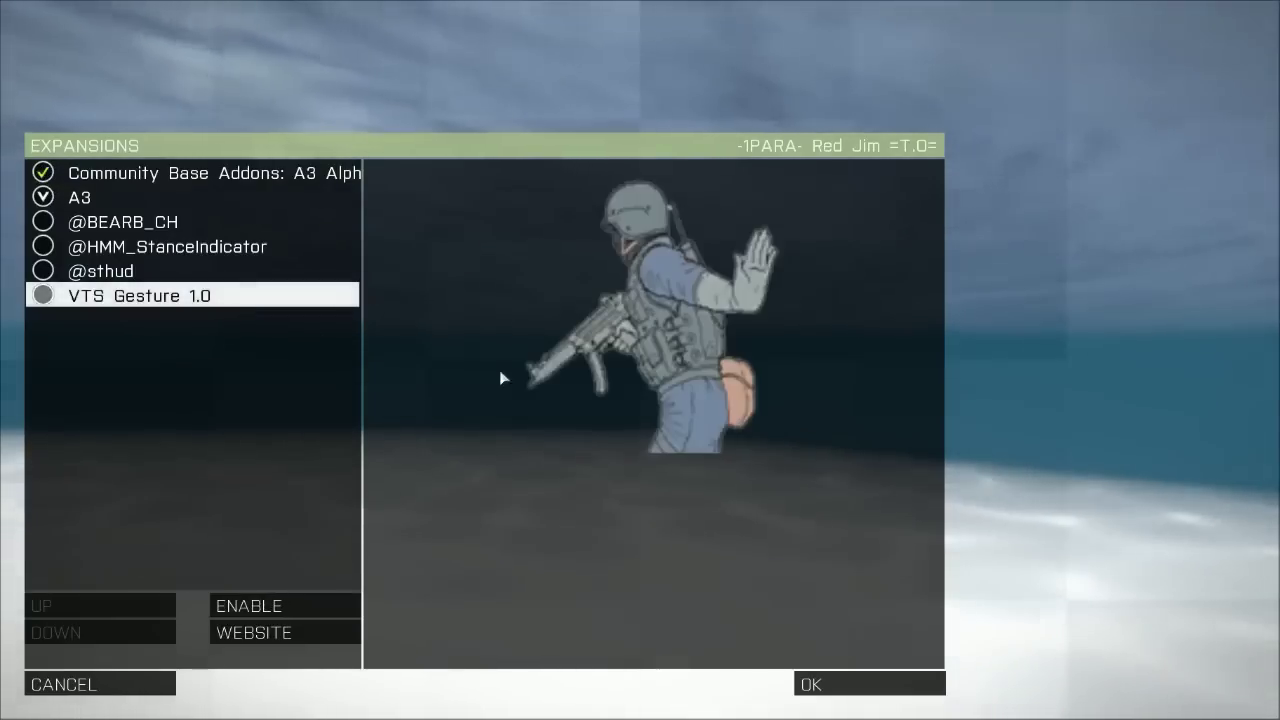
{"action": "left_click", "coordinate": [283, 605]}
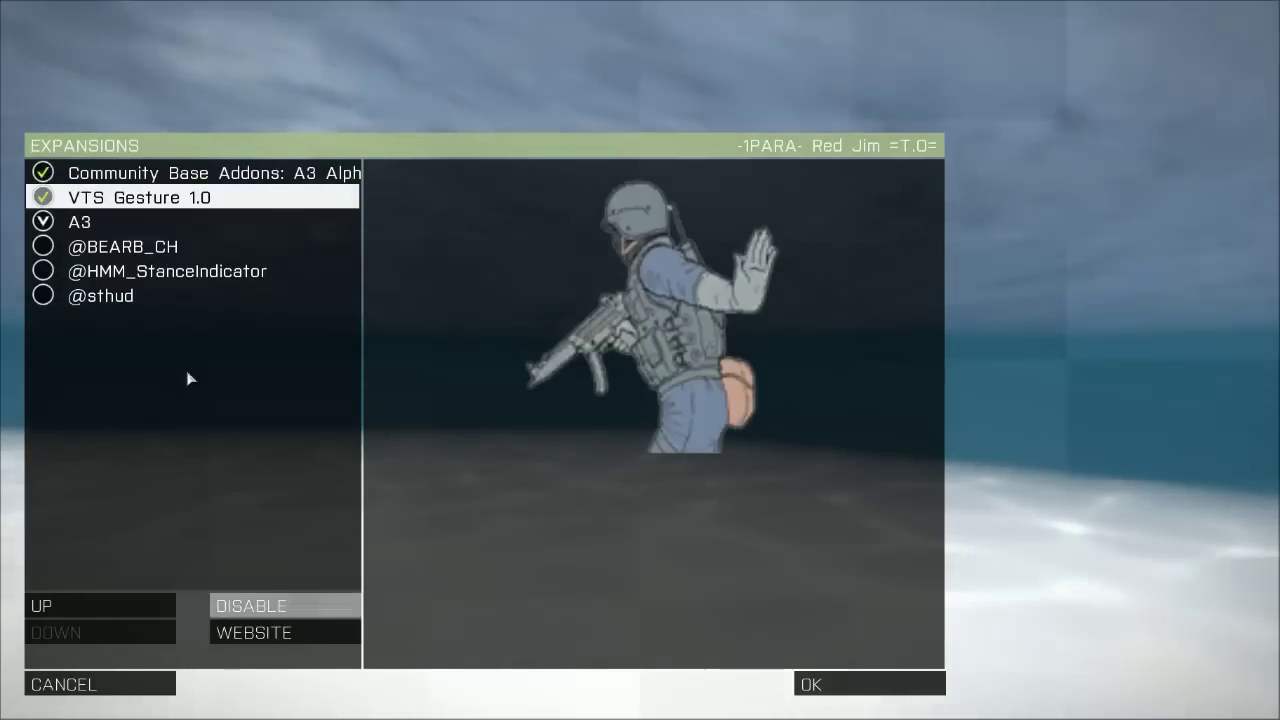
{"action": "left_click", "coordinate": [48, 250]}
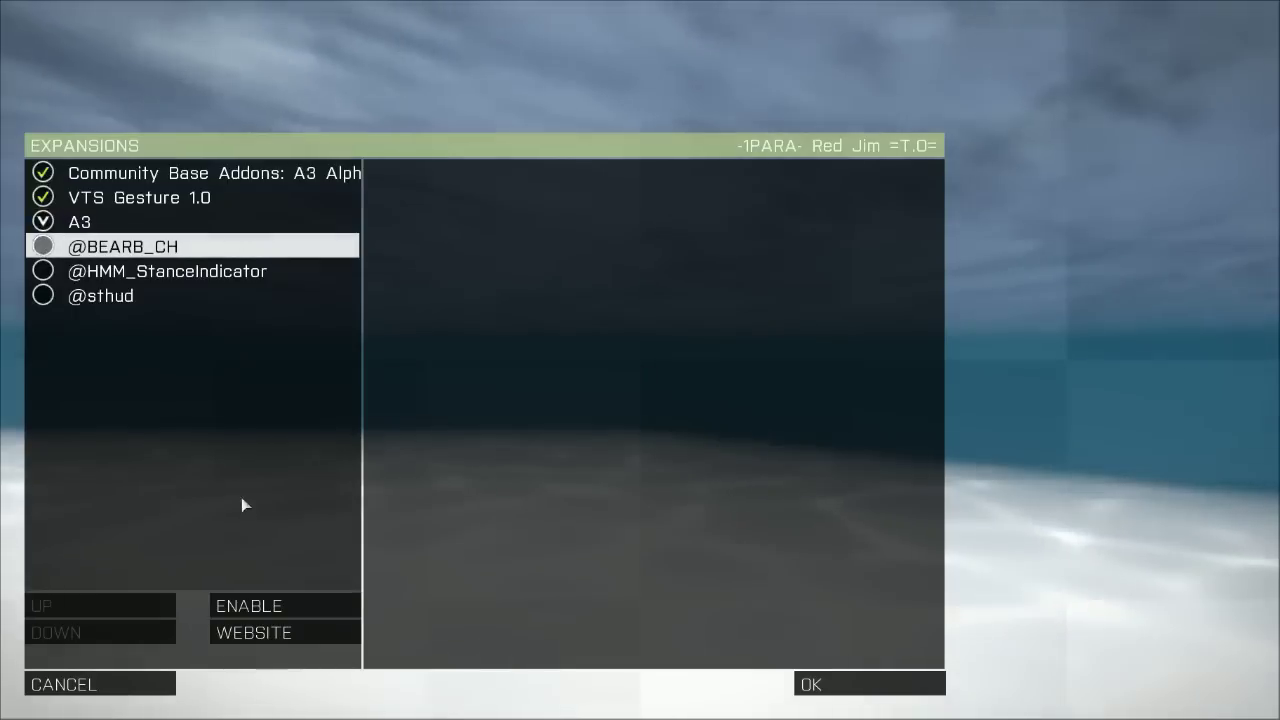
{"action": "left_click", "coordinate": [277, 607]}
{"action": "left_click", "coordinate": [49, 297]}
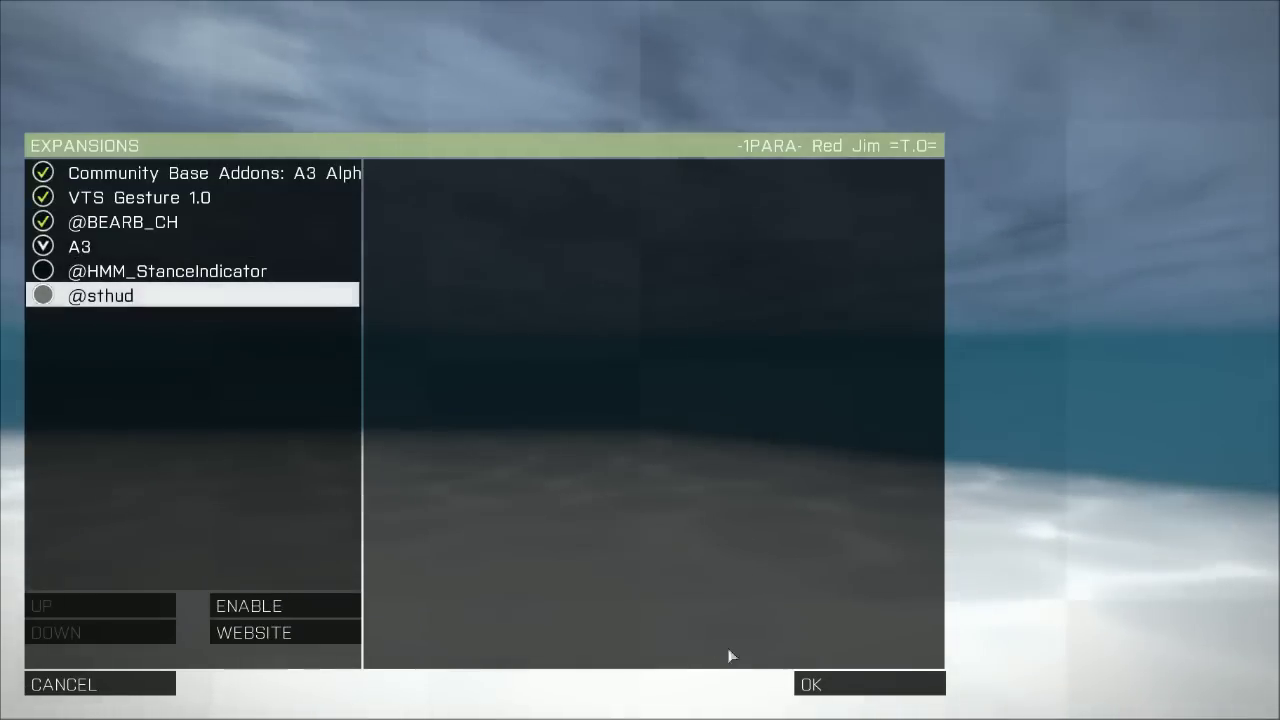
{"action": "left_click", "coordinate": [277, 605]}
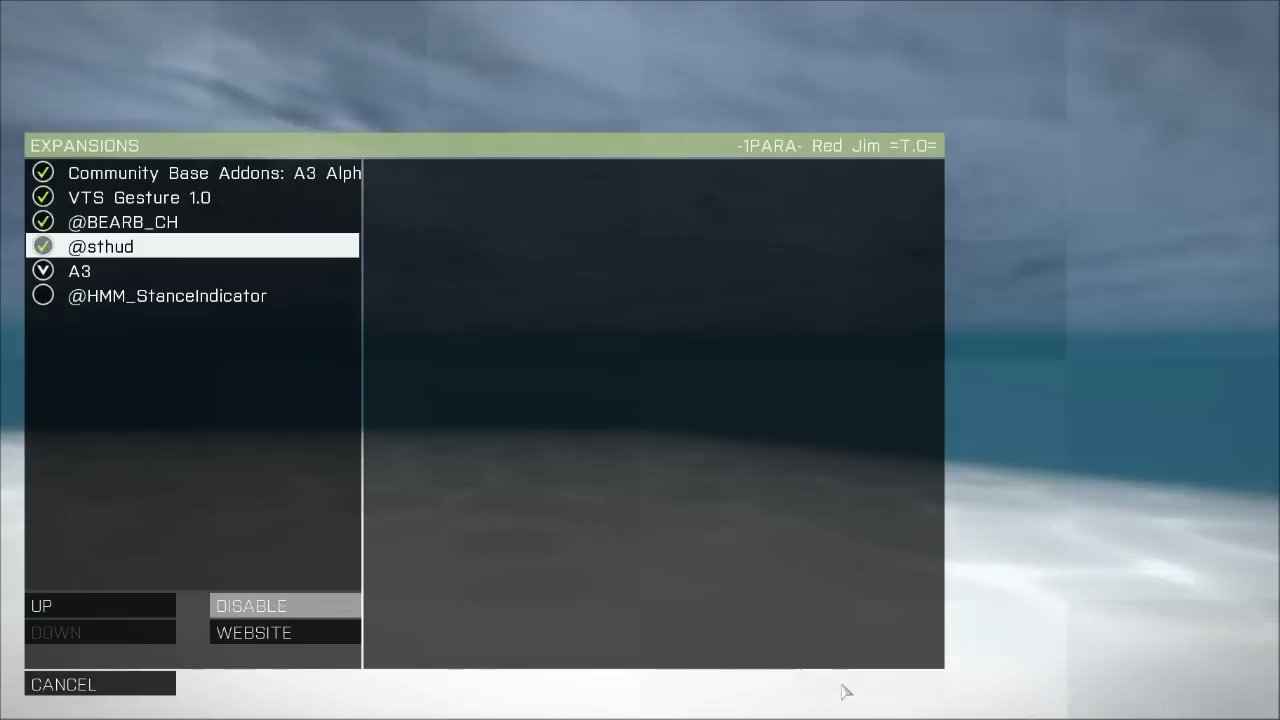
{"action": "left_click", "coordinate": [835, 690]}
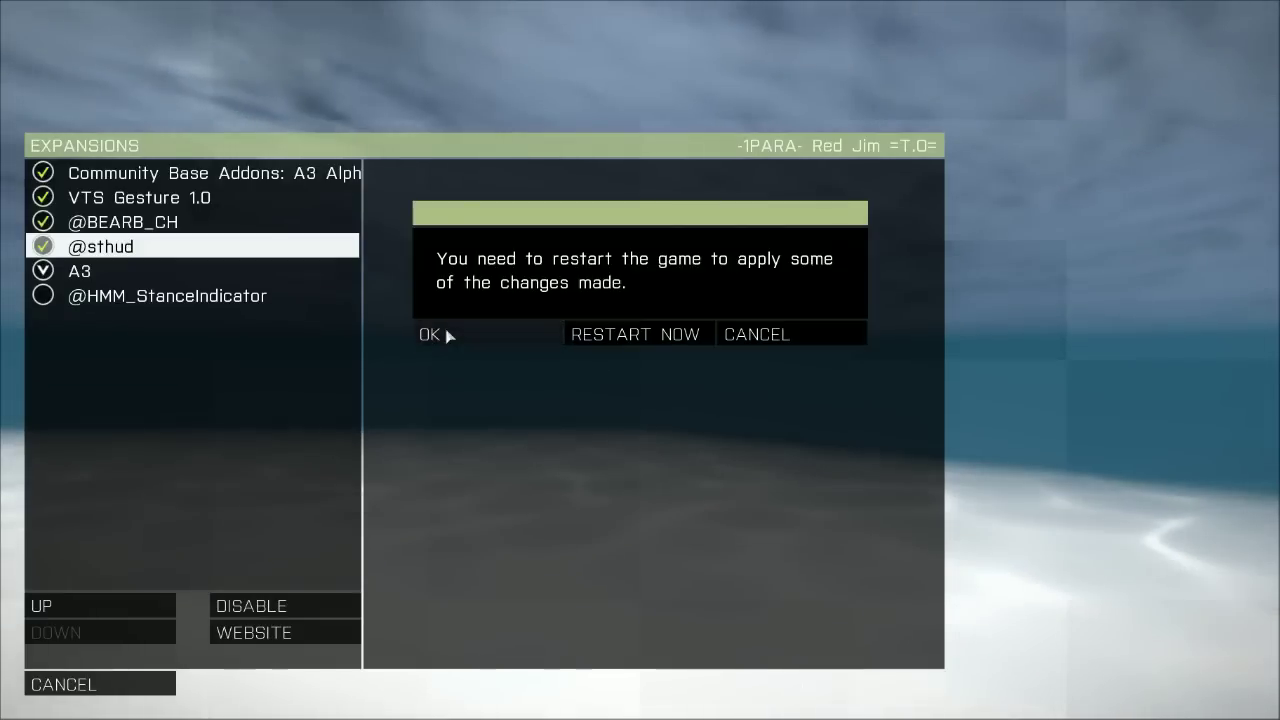
{"action": "left_click", "coordinate": [627, 338]}
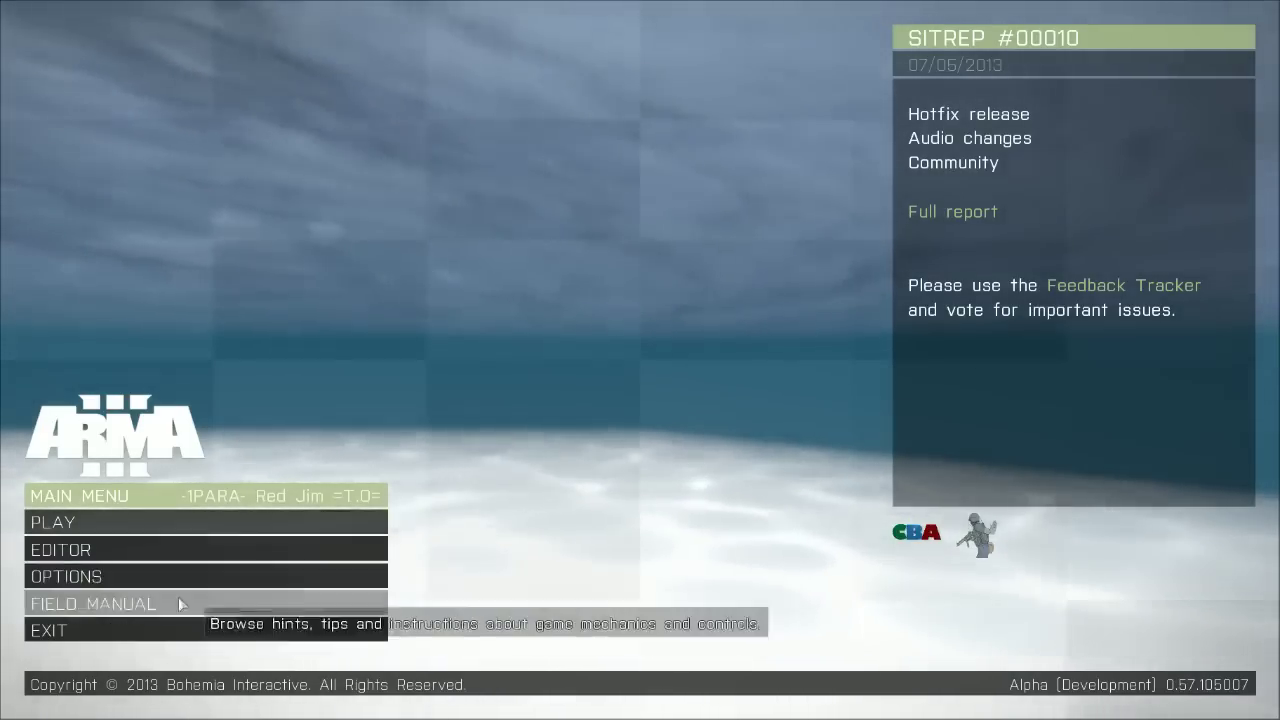
Review the enabled mods in the Expansions options and return to the main menu without applying changes or restarting.
{"action": "left_click", "coordinate": [276, 583]}
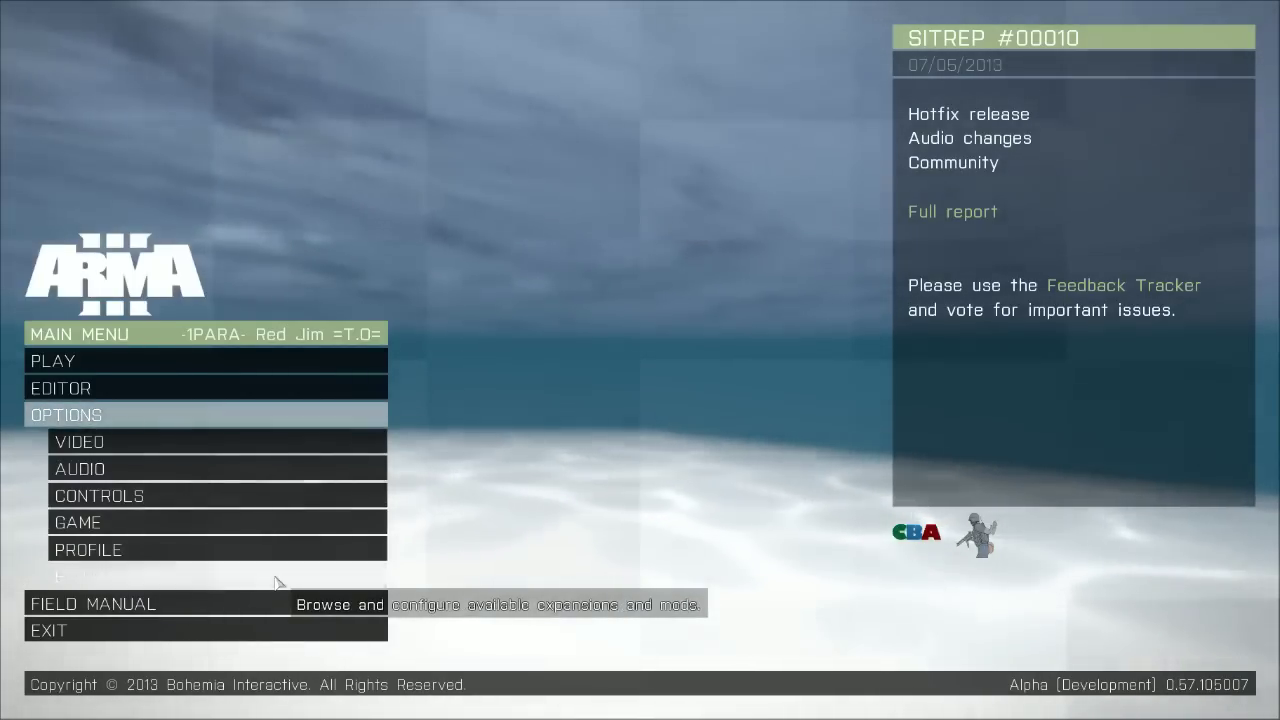
{"action": "left_click", "coordinate": [276, 583]}
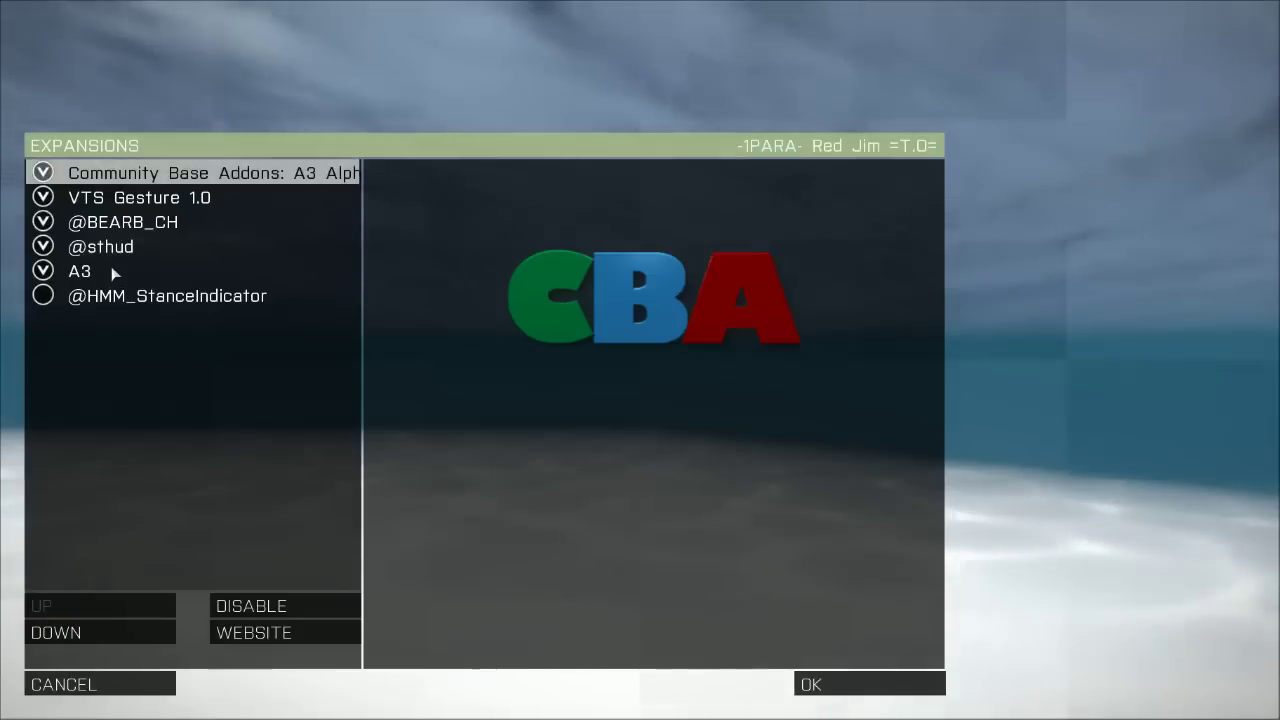
{"action": "left_click", "coordinate": [873, 697]}
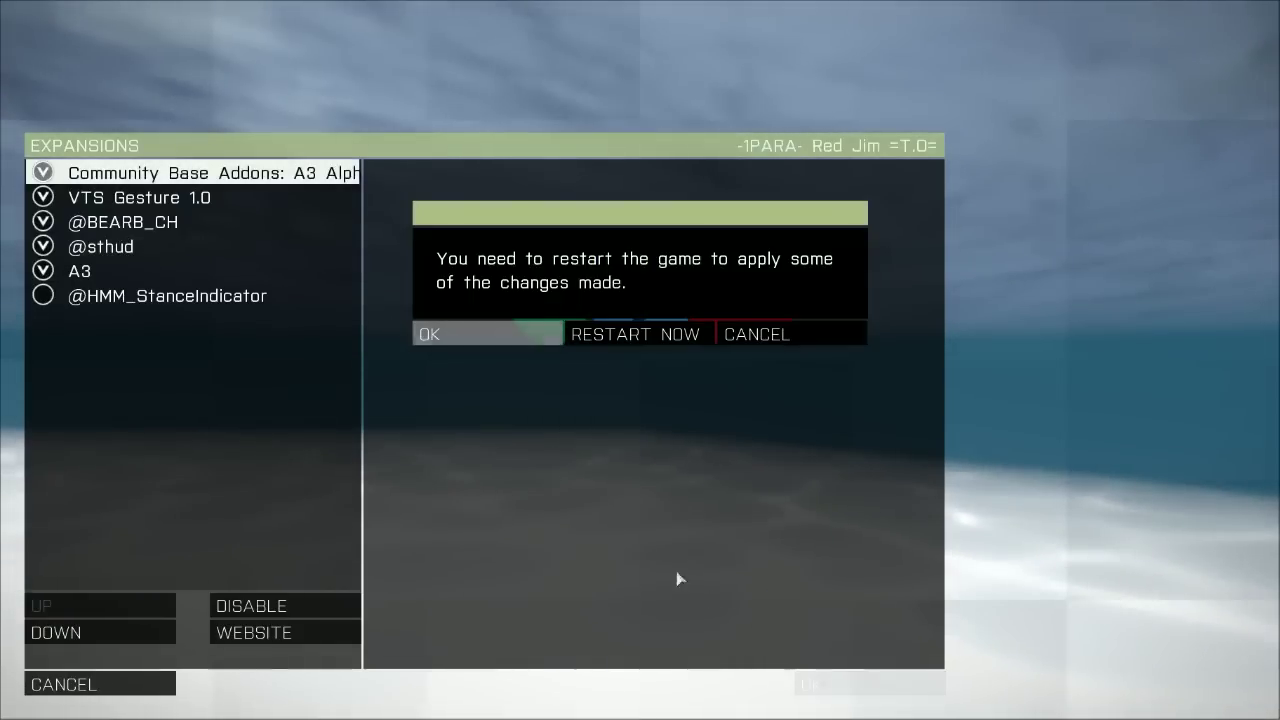
{"action": "left_click", "coordinate": [764, 331]}
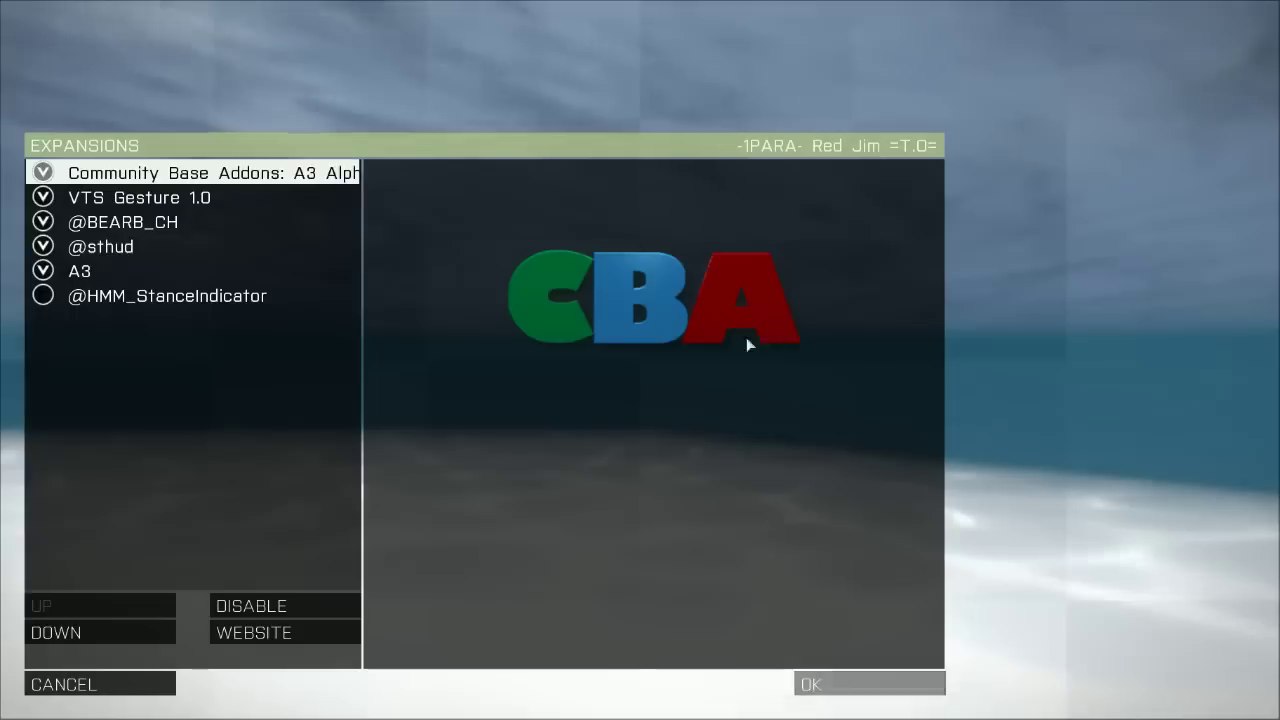
{"action": "left_click", "coordinate": [88, 686]}
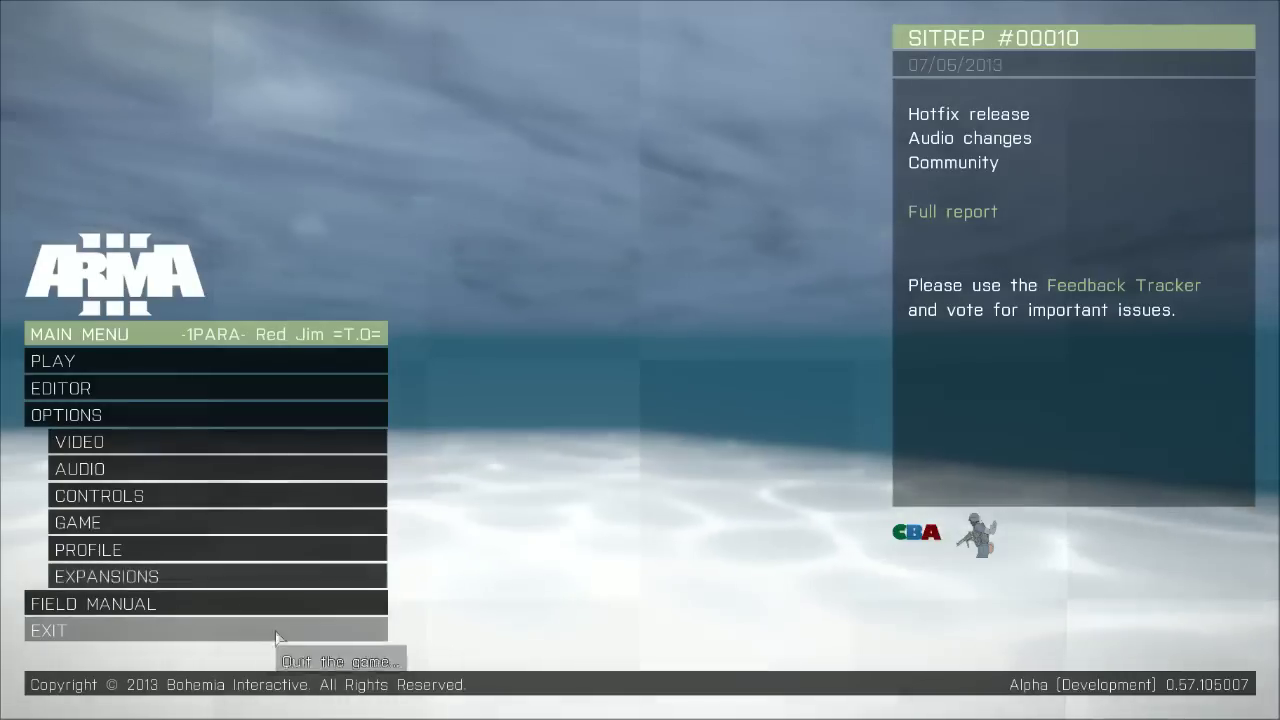